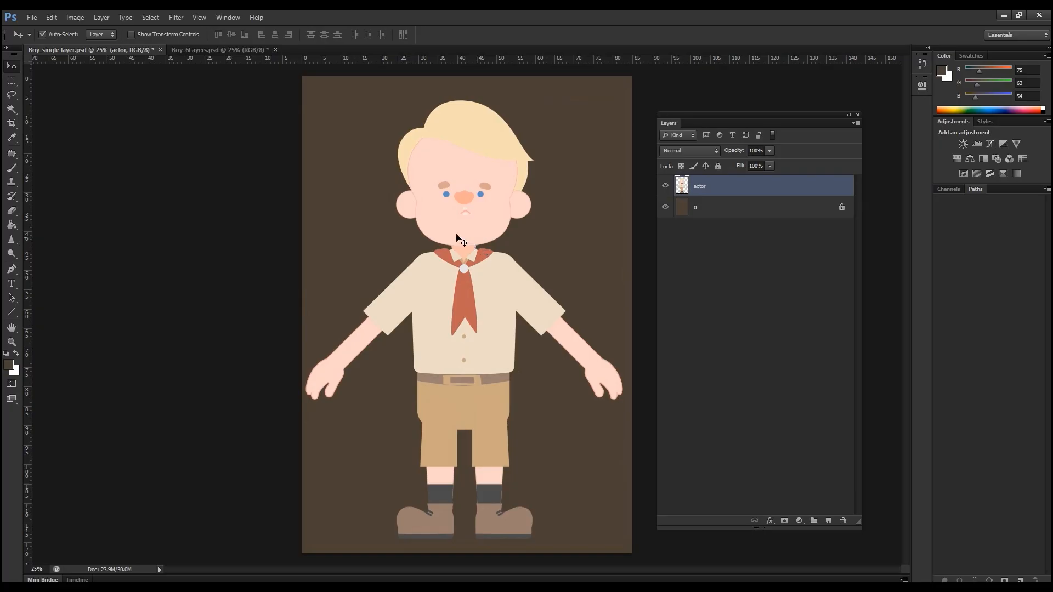
Step: Switch to Boy_6Layers.psd and examine which body part each layer holds by hiding and showing the layers one at a time
click(224, 49)
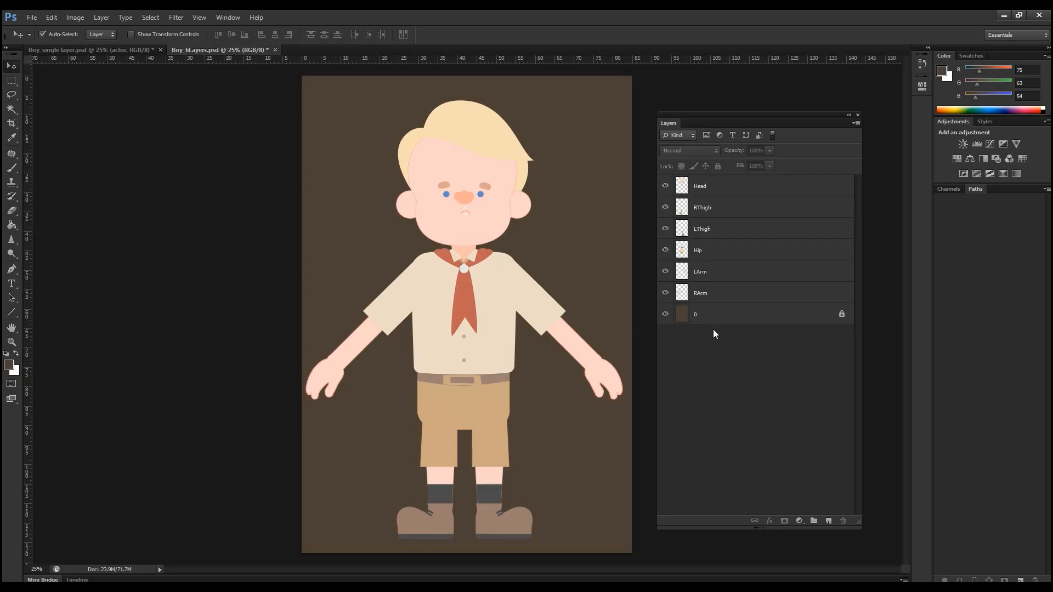
click(665, 187)
click(666, 187)
click(666, 207)
click(665, 207)
click(665, 229)
click(666, 229)
click(666, 250)
click(665, 251)
click(666, 272)
click(666, 273)
click(666, 293)
click(666, 294)
Step: Try rotating the LArm layer with Free Transform around a pivot placed at the shoulder, undoing each rotation
click(708, 279)
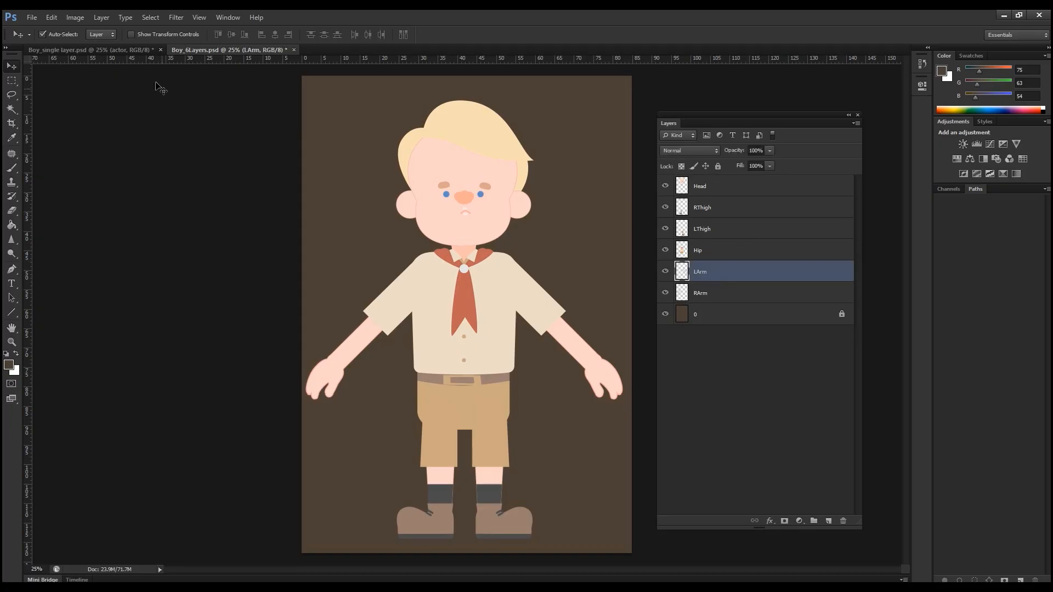
click(52, 17)
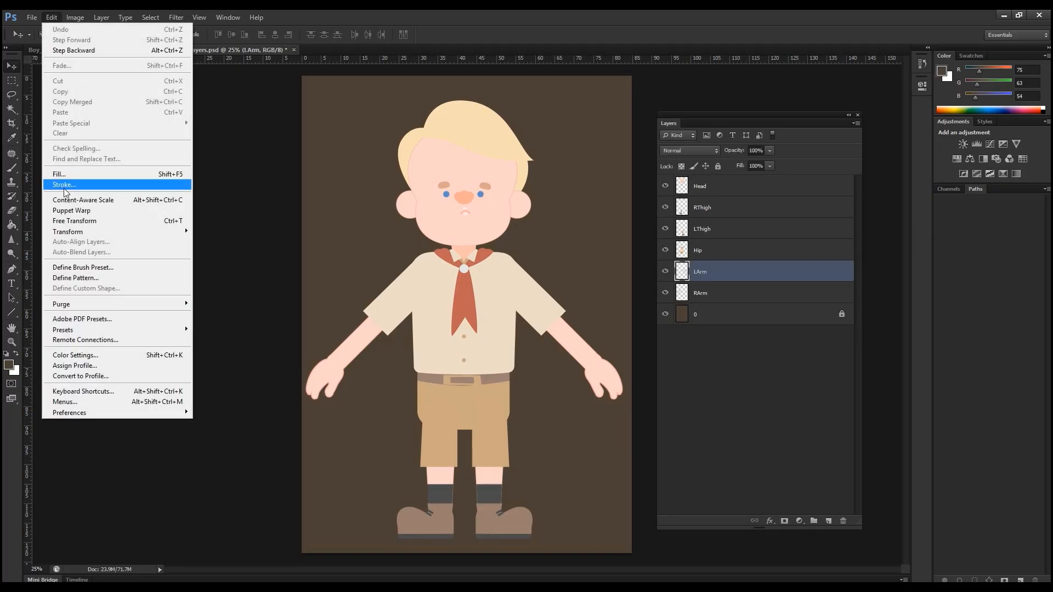
click(74, 223)
drag(554, 331, 497, 269)
drag(591, 235, 553, 227)
key(ctrl+z)
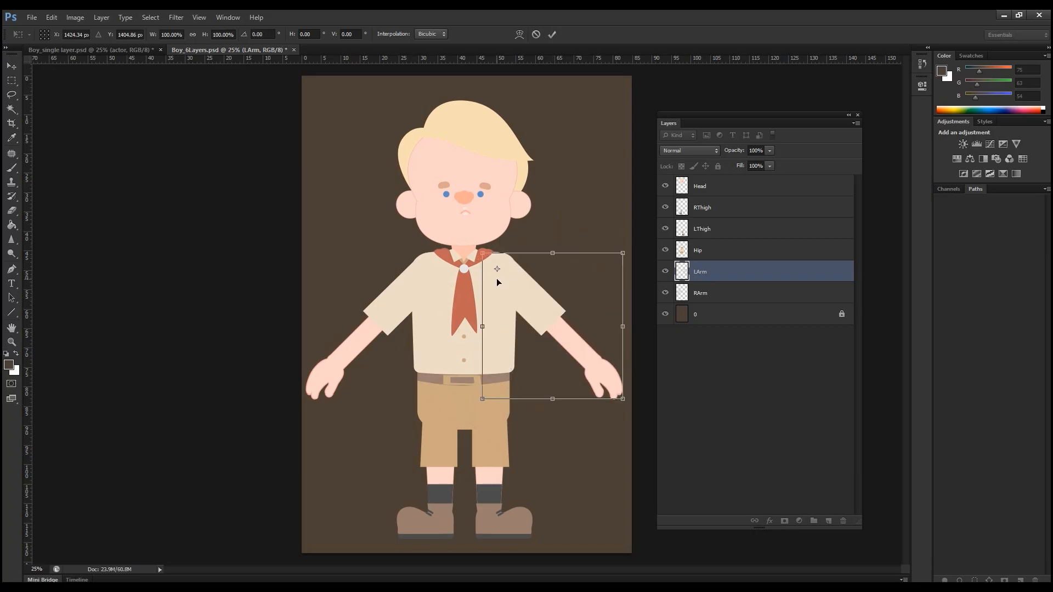
drag(497, 269, 499, 267)
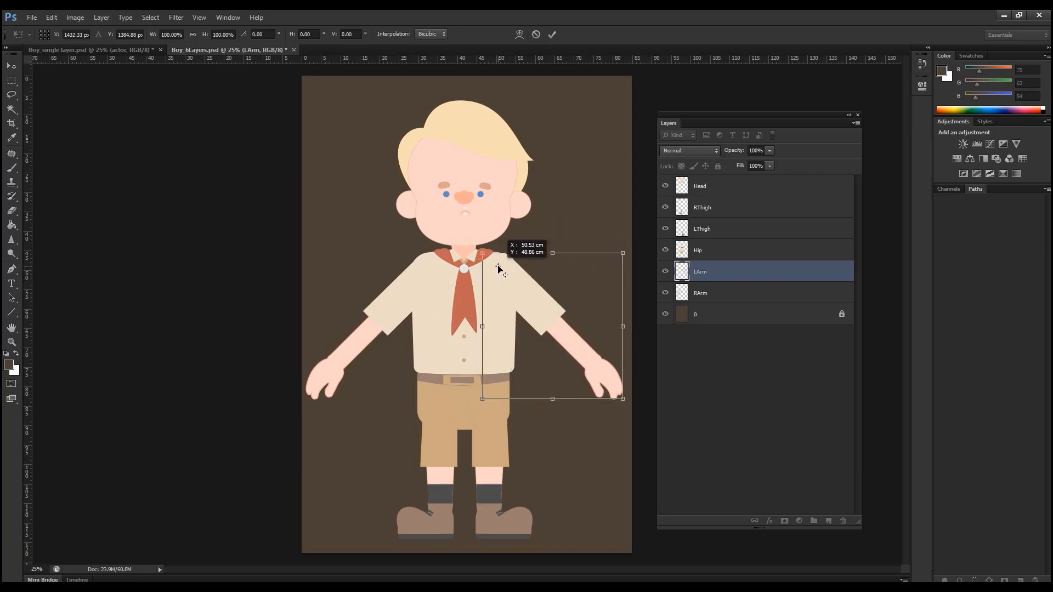
drag(577, 235, 564, 165)
key(ctrl+z)
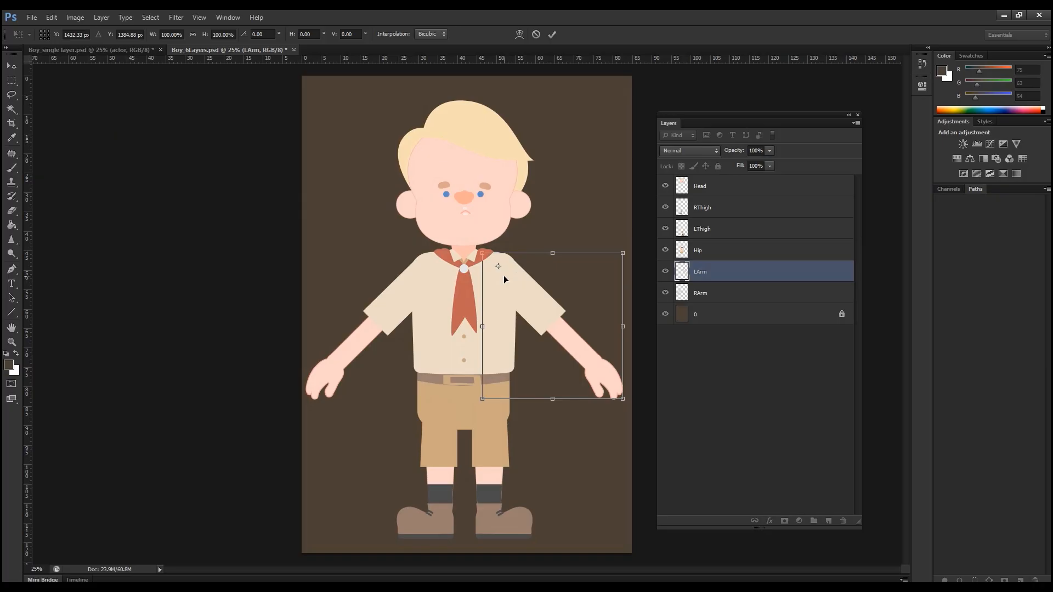
key(Return)
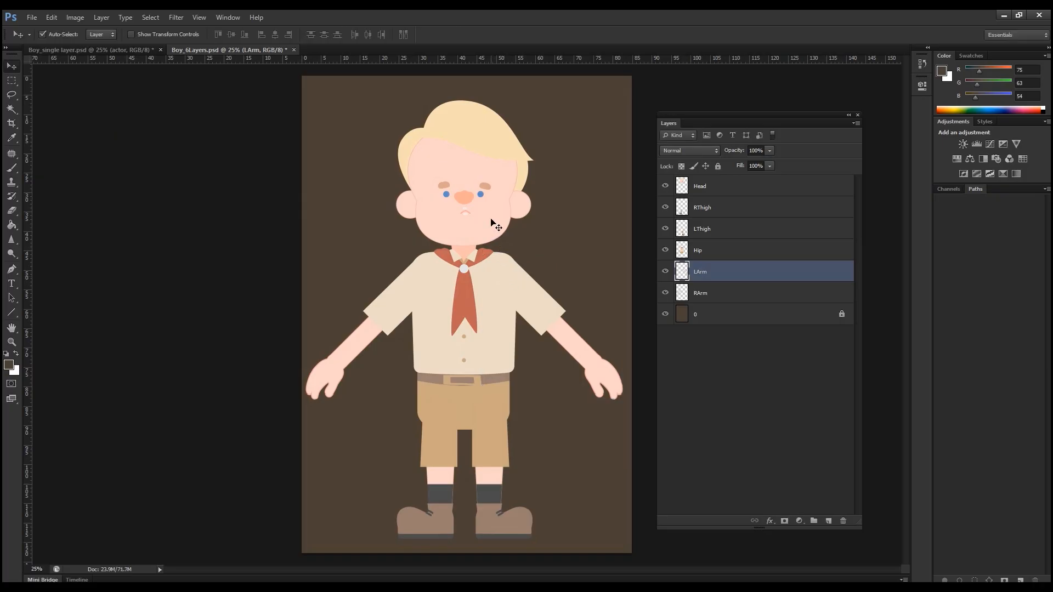
Step: Try tilting the Head layer about -10° with Free Transform around a pivot at the chin, and cancel the transform
click(492, 222)
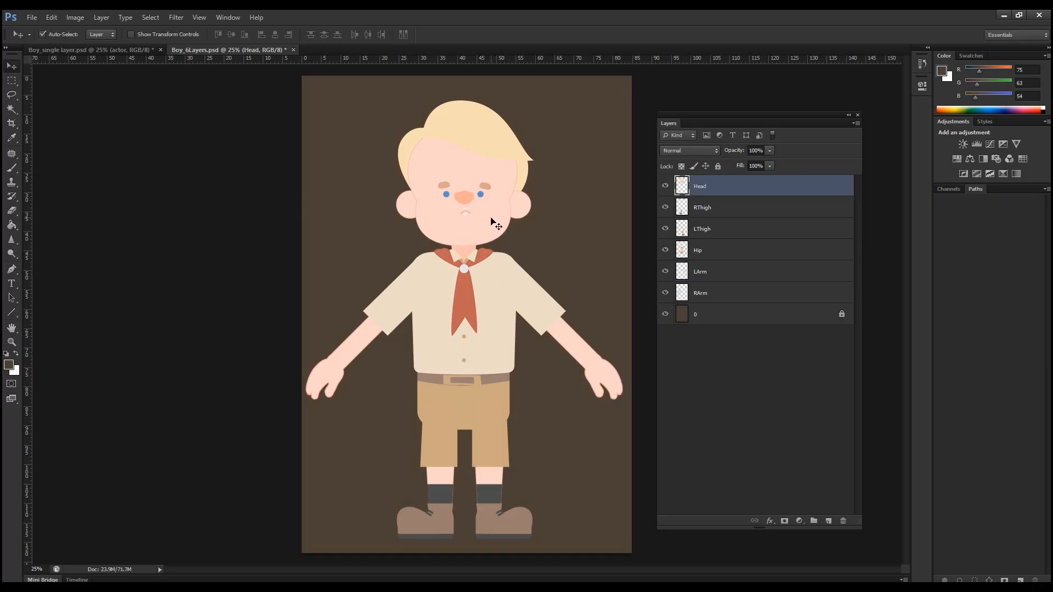
click(51, 17)
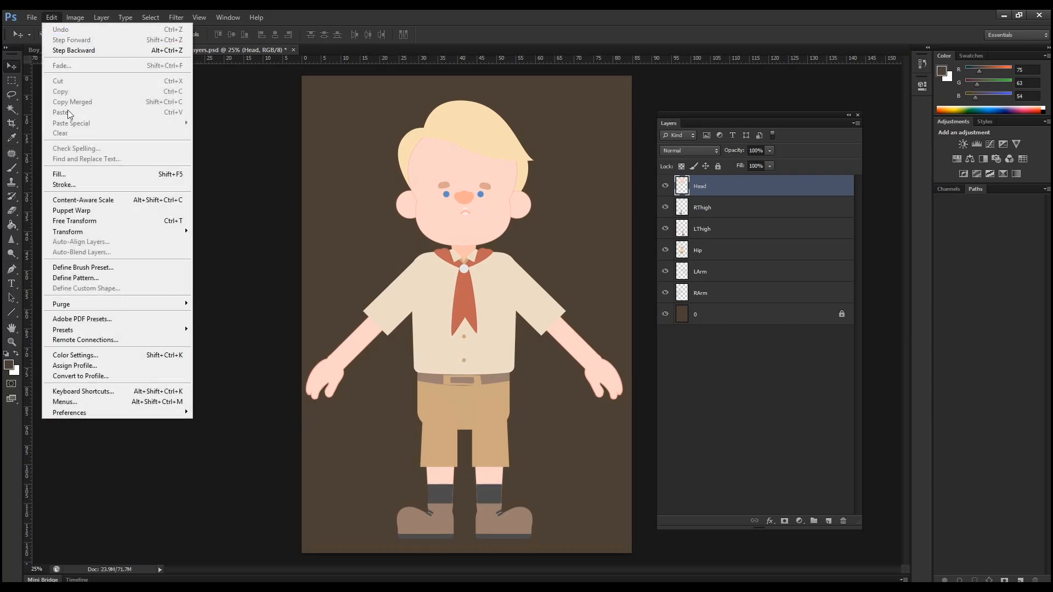
click(90, 221)
drag(558, 155, 552, 168)
key(ctrl+z)
drag(465, 175, 464, 235)
mouse_move(557, 232)
mouse_down()
mouse_move(546, 229)
mouse_move(544, 182)
mouse_move(543, 222)
mouse_up()
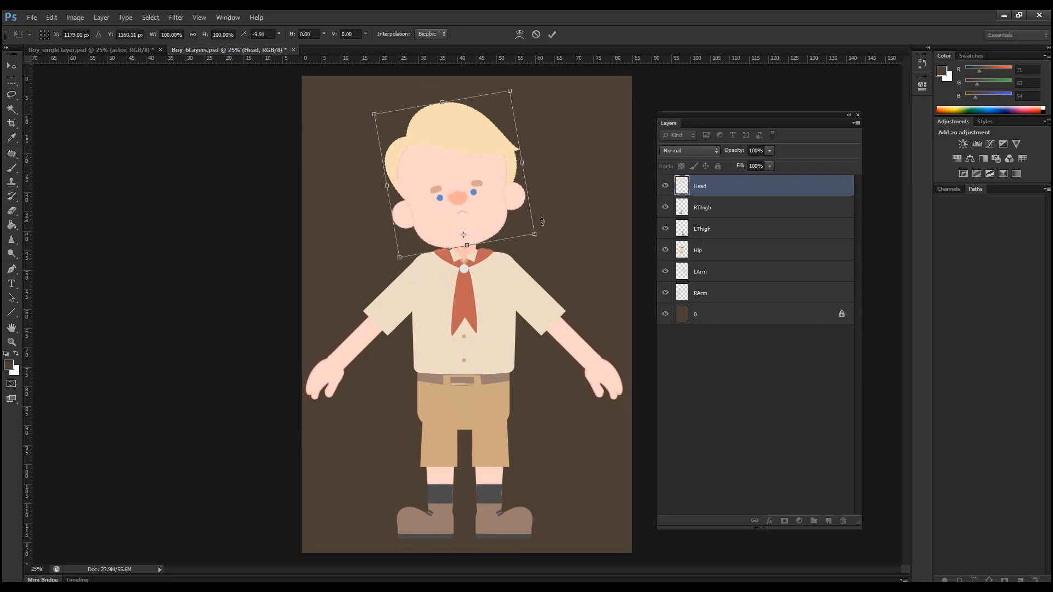
key(Escape)
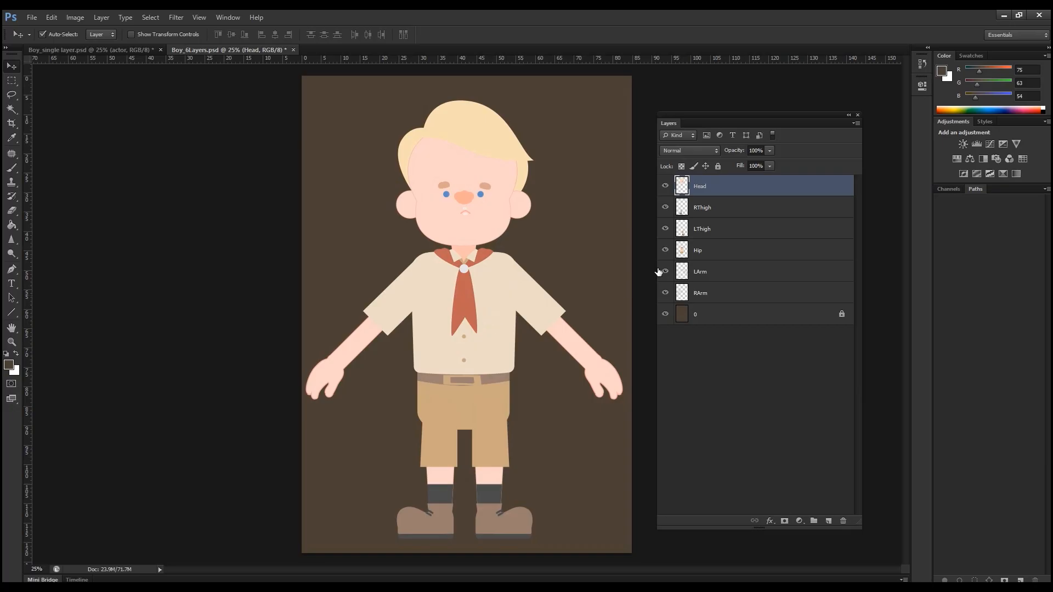
Step: Open the template file Template_ Human_Front.psd from the combine folder, one level above Source
click(723, 248)
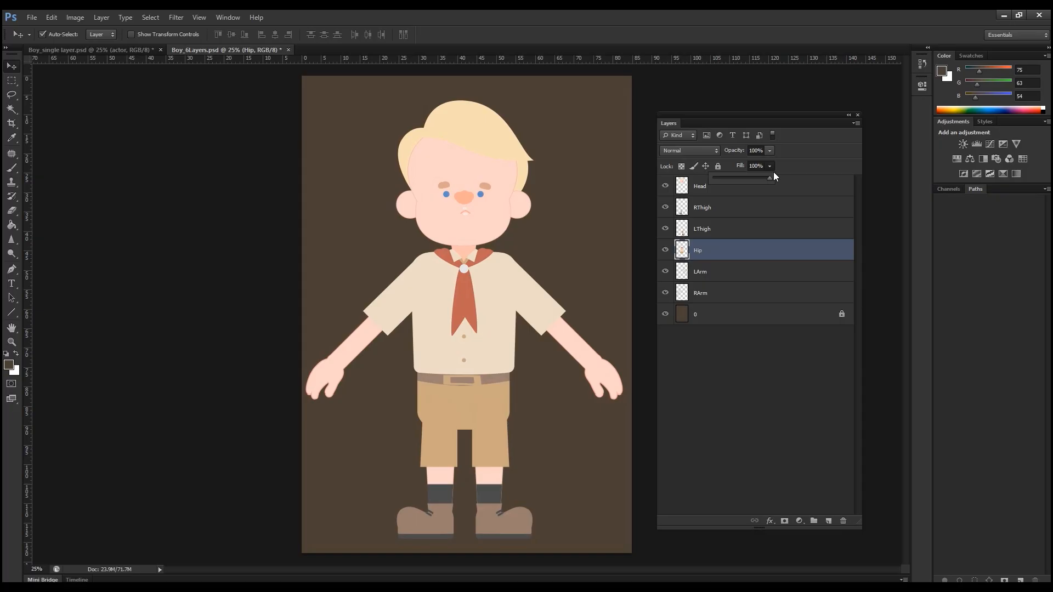
click(33, 16)
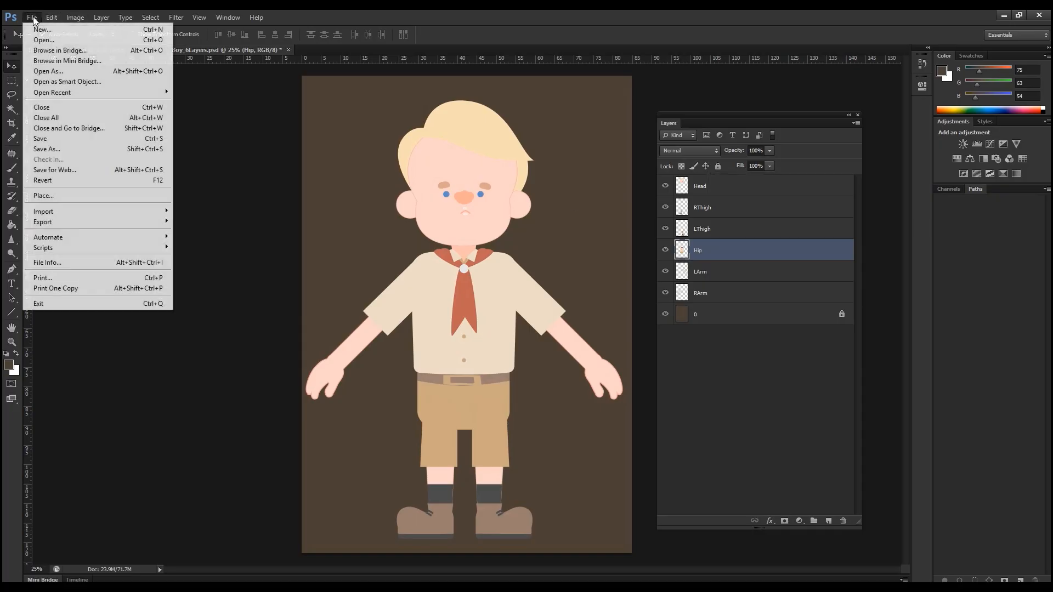
click(43, 41)
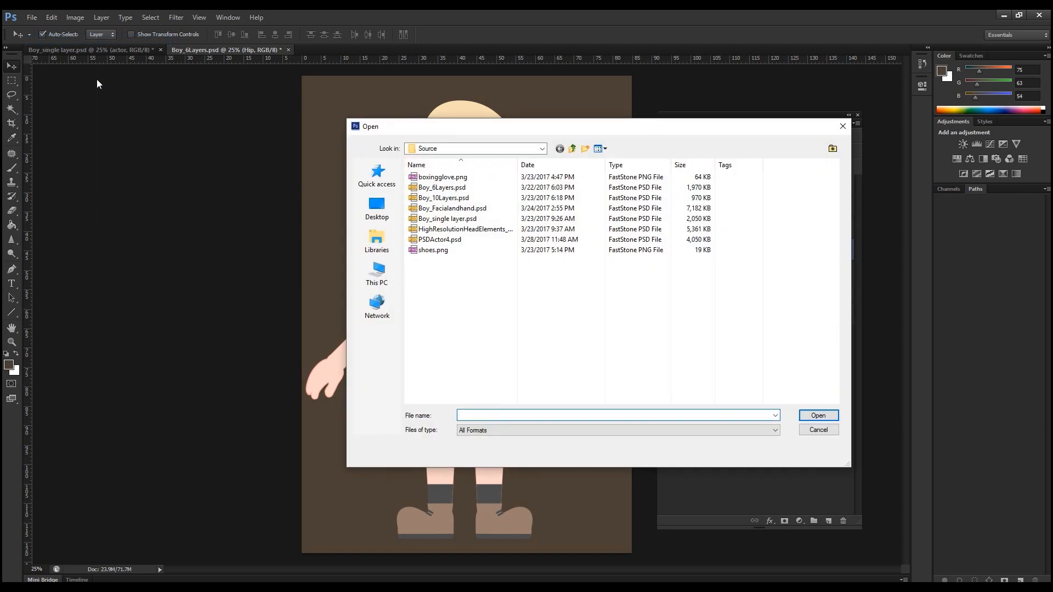
click(573, 148)
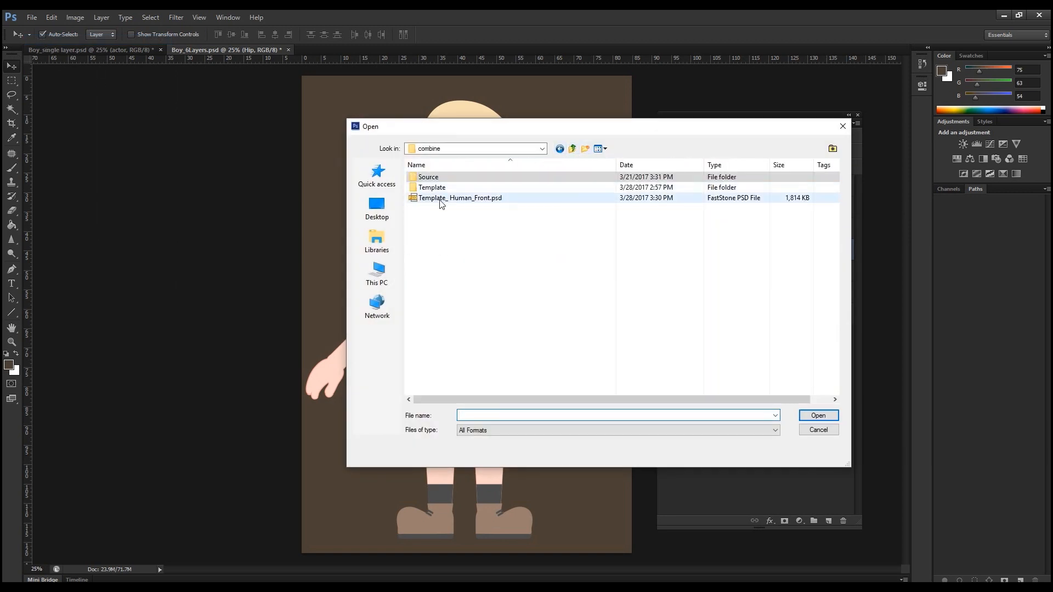
double_click(441, 200)
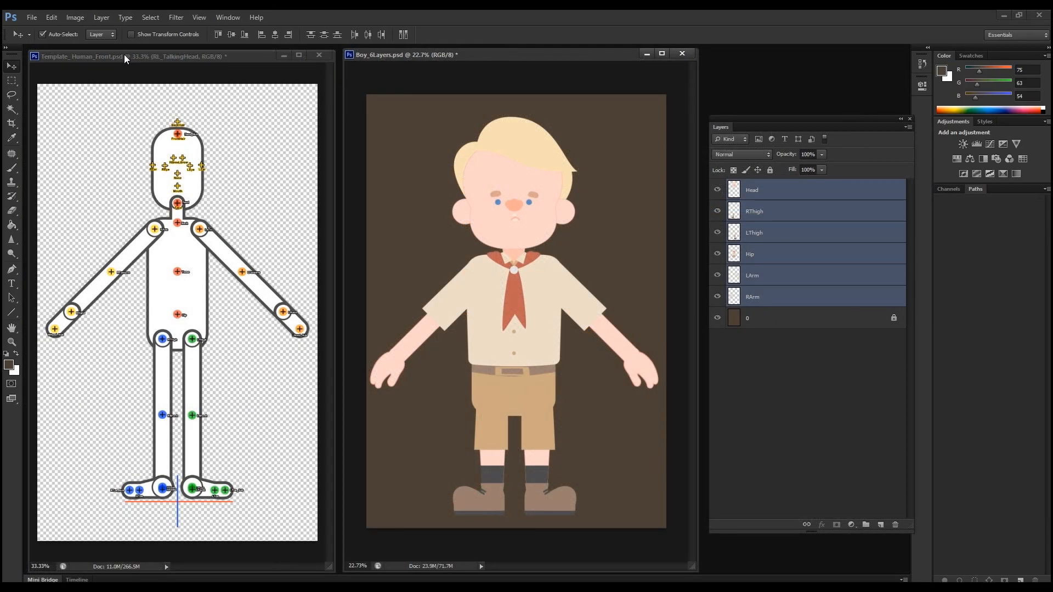
Step: Copy all six body part layers of the boy, without the background, into the Template_ Human_Front.psd document
click(124, 54)
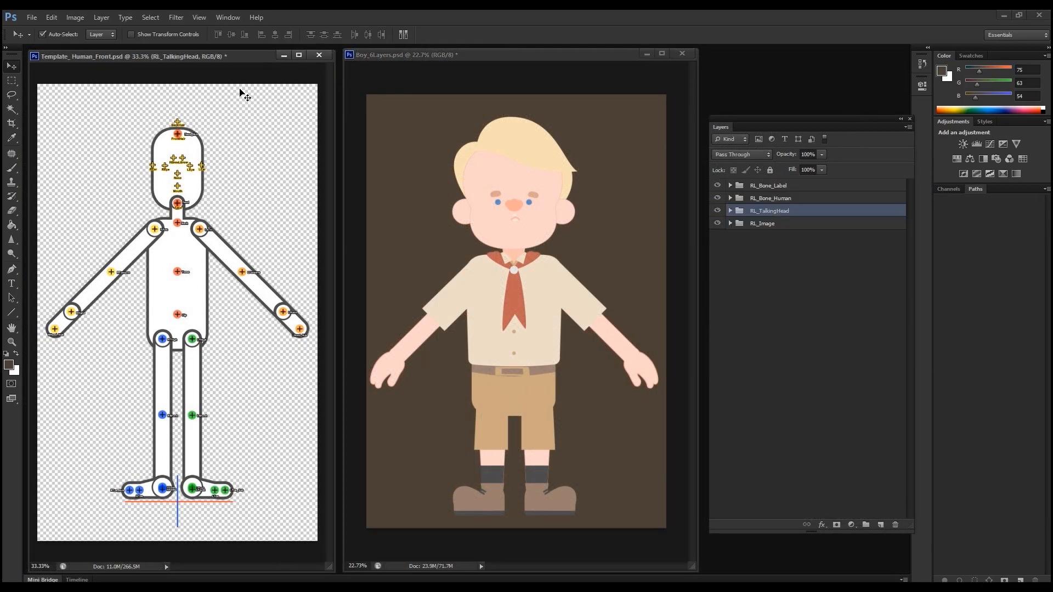
click(397, 141)
drag(387, 109, 657, 502)
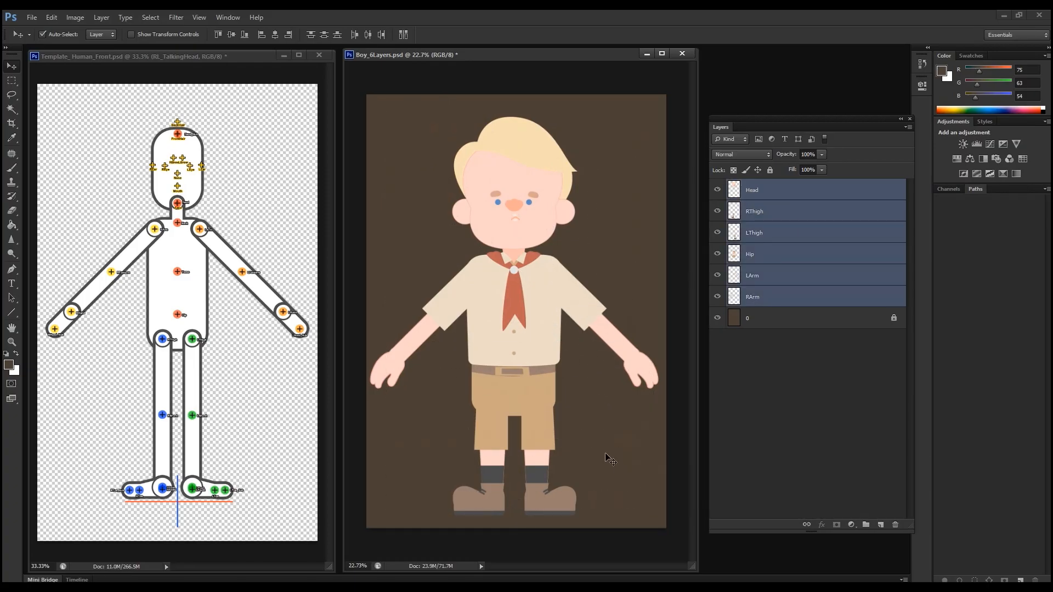
drag(510, 344, 177, 298)
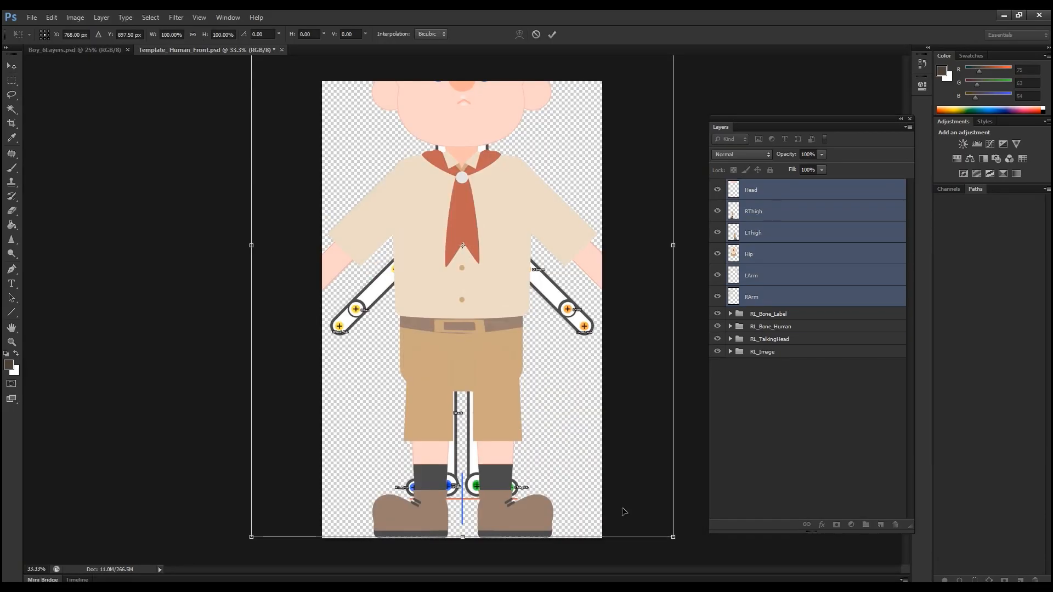
Step: Scale the boy's layers to about 57% and move them down to align with the template figure
drag(675, 540, 583, 411)
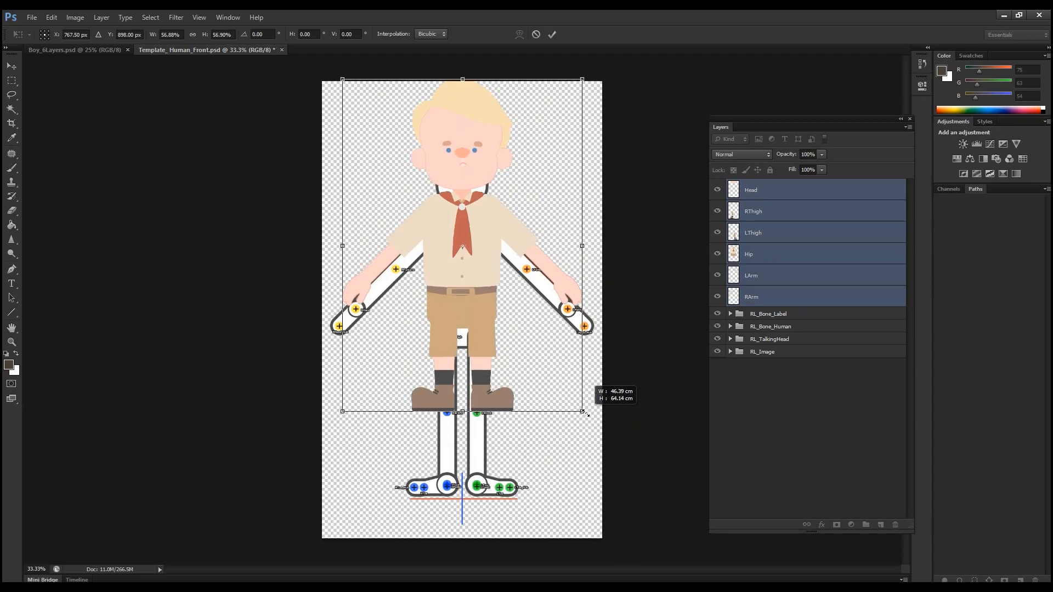
drag(528, 262, 529, 271)
drag(447, 320, 467, 330)
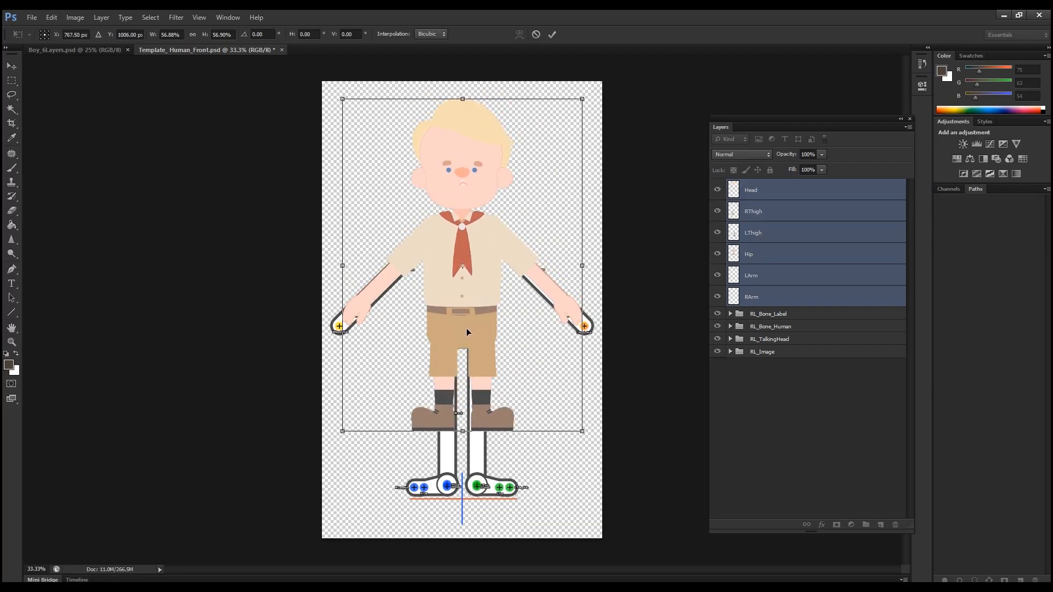
key(Down)
key(Down)
key(Down)
key(Down)
key(Down)
key(Down)
key(Down)
key(Down)
key(Down)
key(Down)
key(Down)
key(Down)
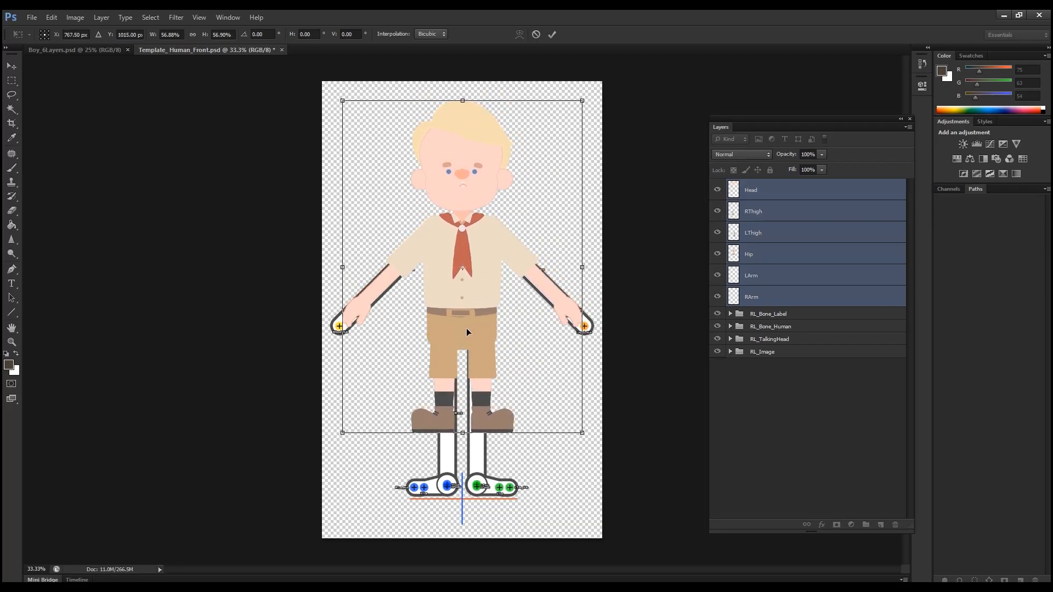
key(Return)
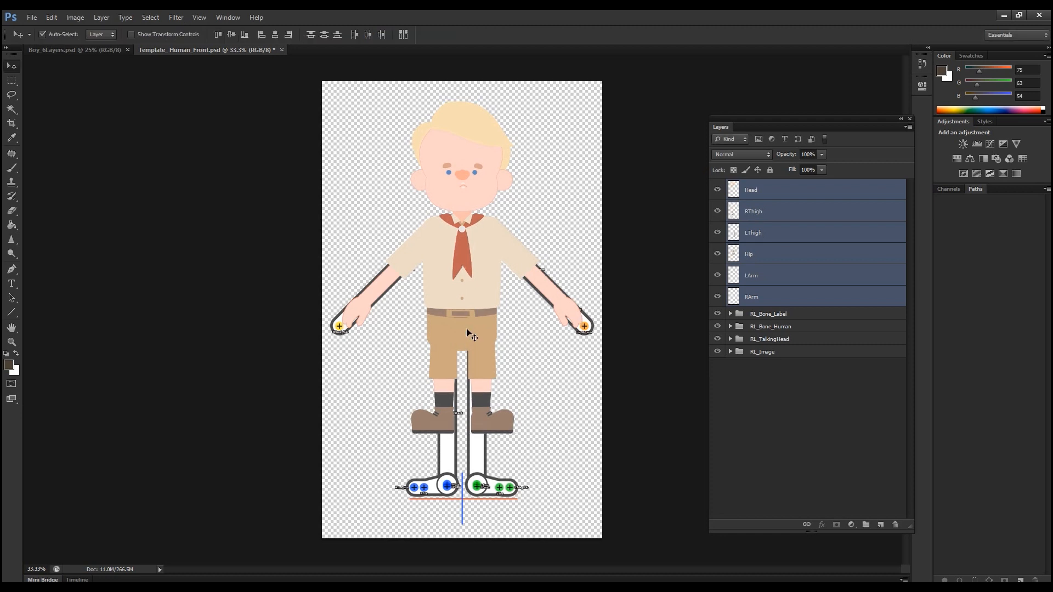
Step: Move the Head, RThigh and LThigh layers into their matching groups inside the RL_Image group
click(730, 351)
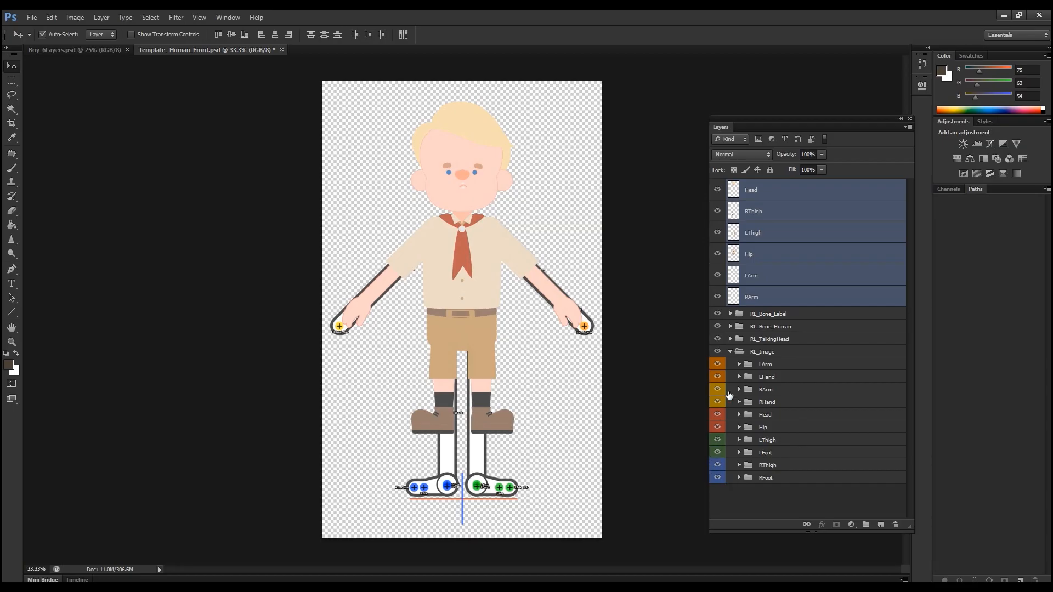
click(760, 190)
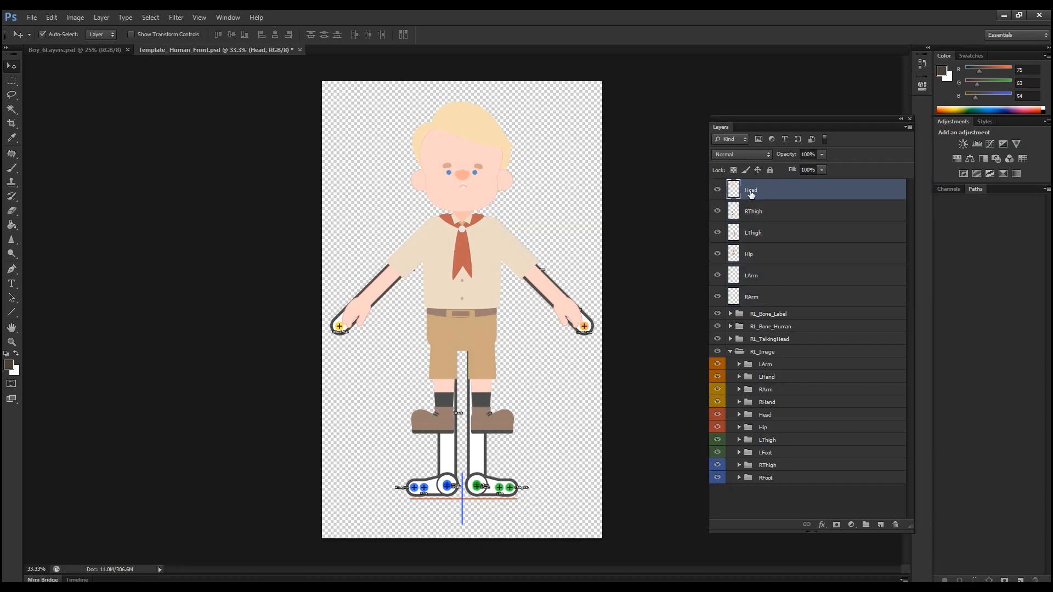
drag(751, 194, 774, 417)
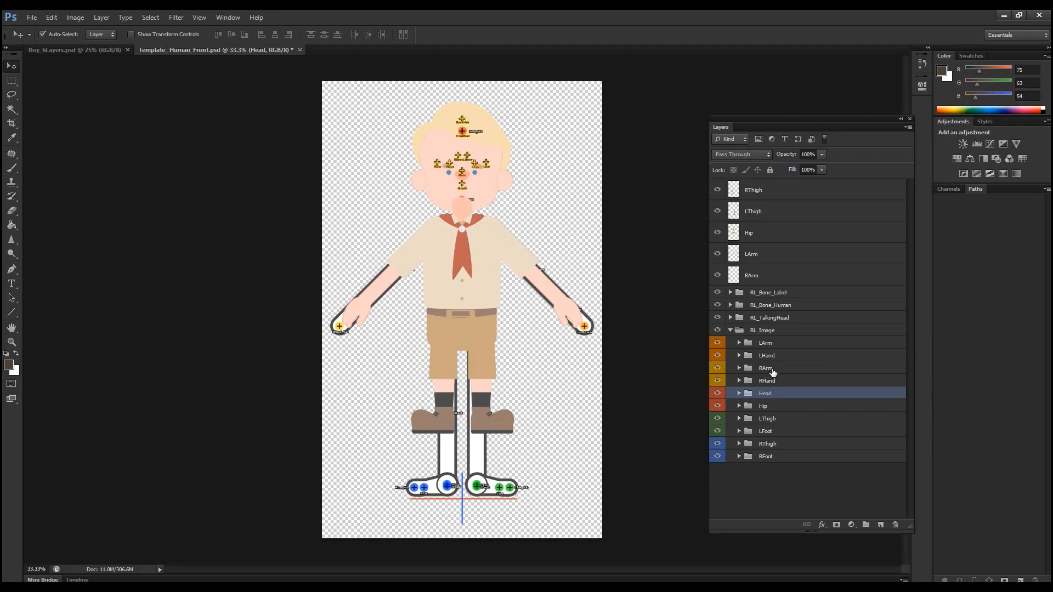
click(751, 191)
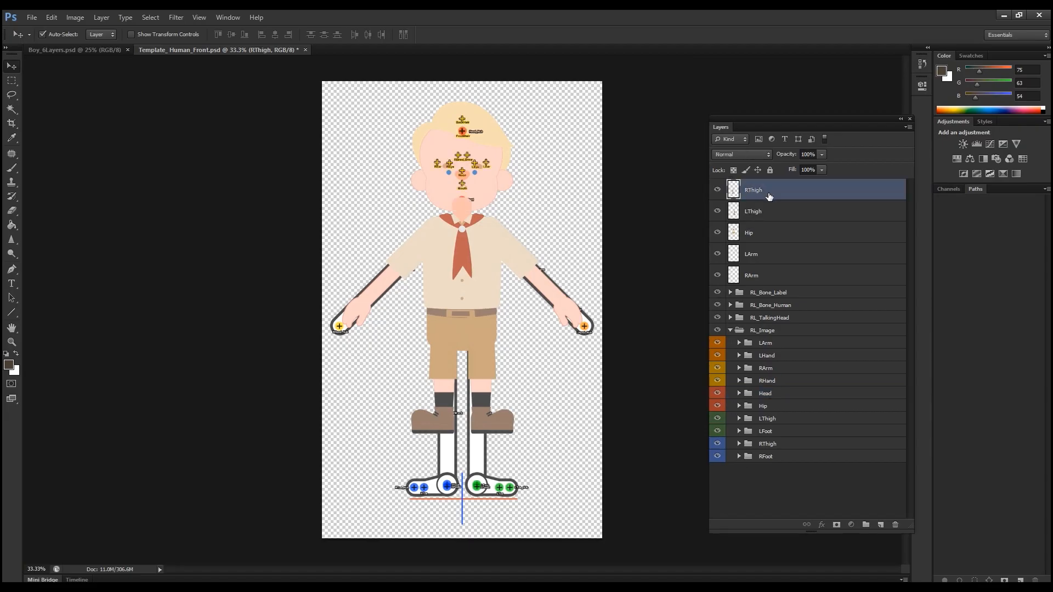
drag(764, 194, 775, 444)
click(777, 191)
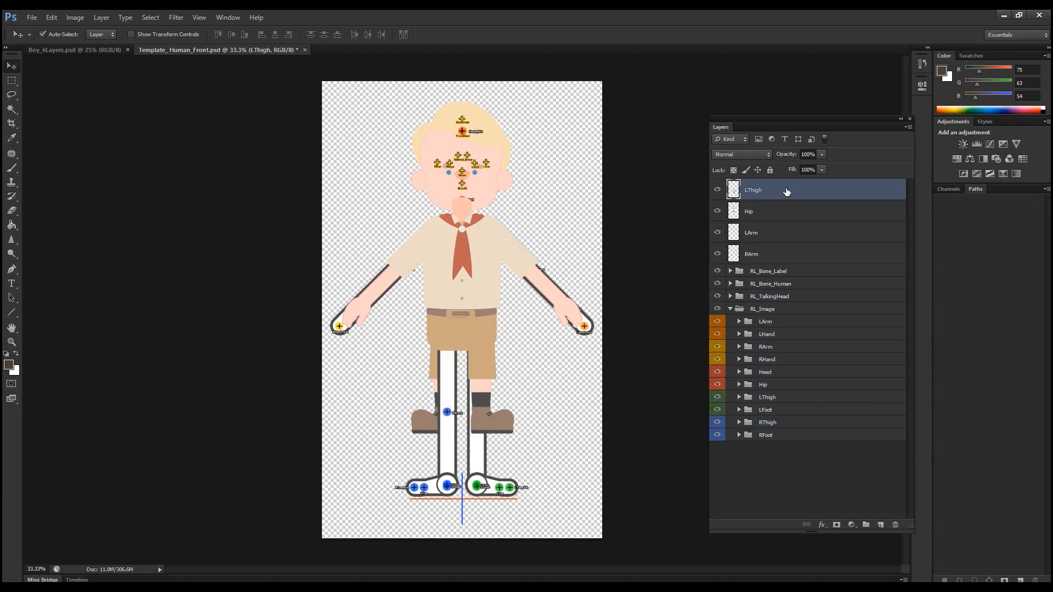
drag(776, 191, 760, 400)
Step: Move the Hip, LArm and RArm layers into their matching groups inside RL_Image
click(755, 191)
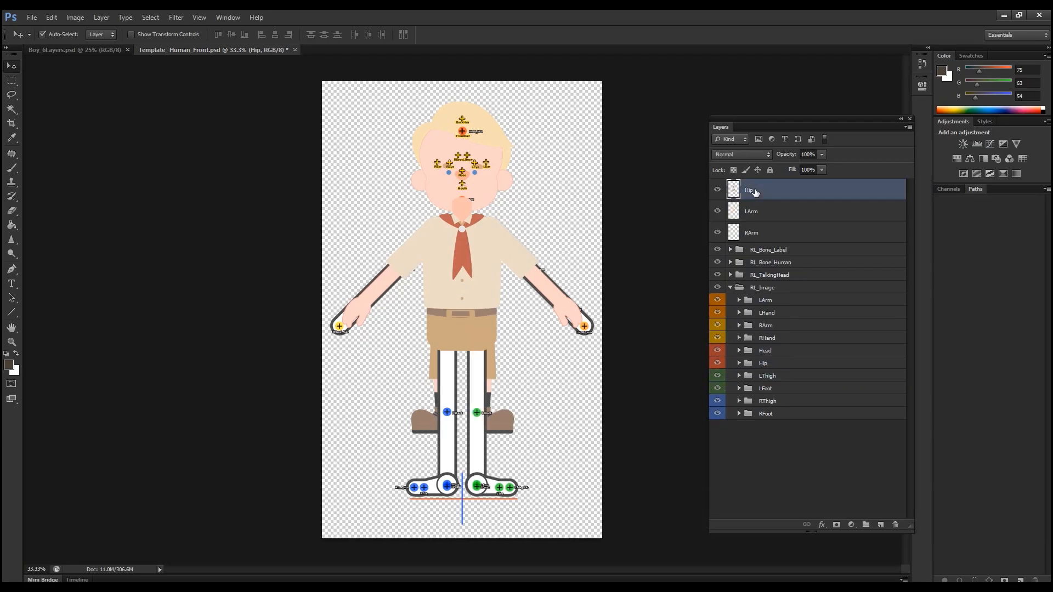
drag(755, 192, 775, 362)
click(756, 191)
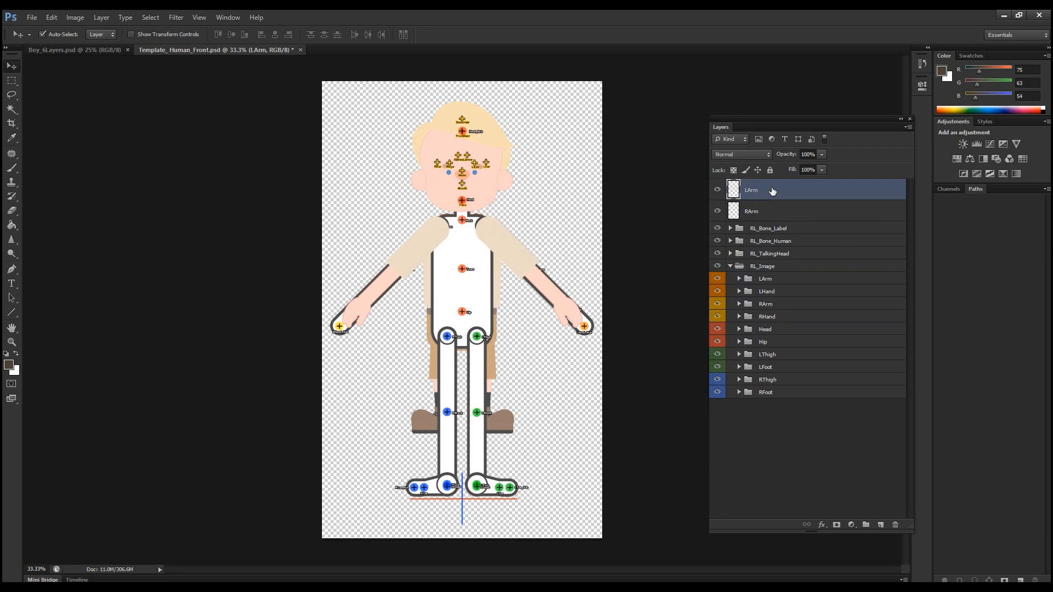
drag(772, 191, 777, 279)
click(764, 195)
drag(782, 196, 785, 286)
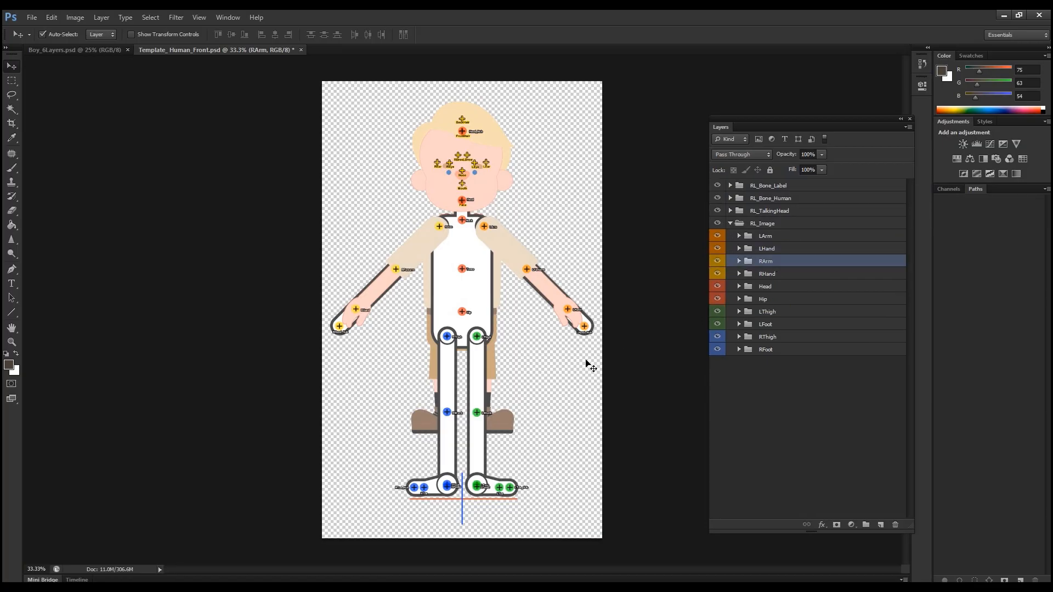
Step: Delete the template's dummy Hip layer from the Hip group inside RL_Image
click(471, 299)
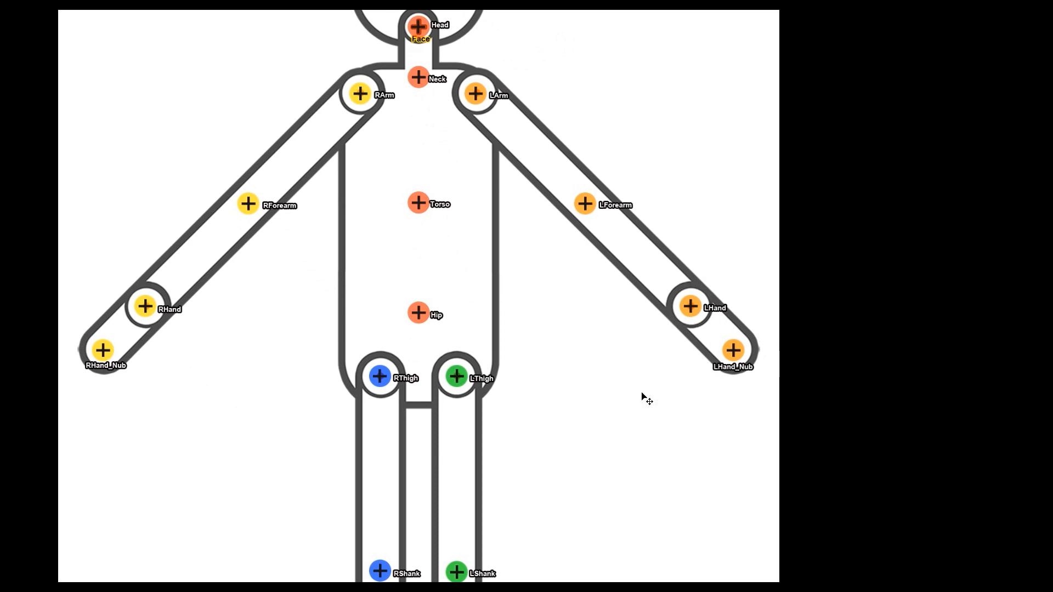
drag(557, 409, 641, 286)
drag(641, 182, 641, 175)
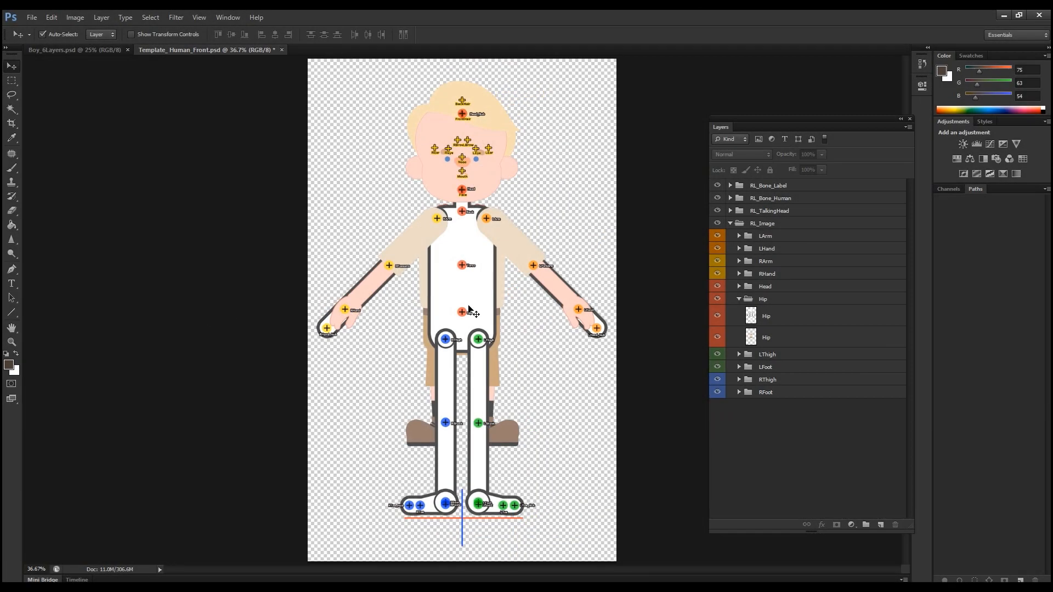
click(477, 281)
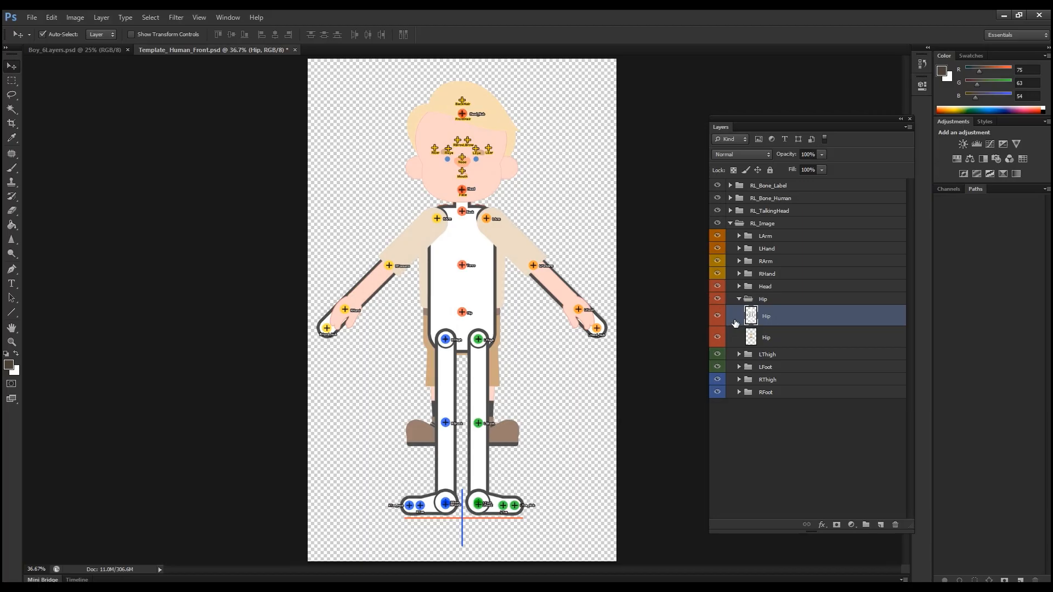
click(896, 525)
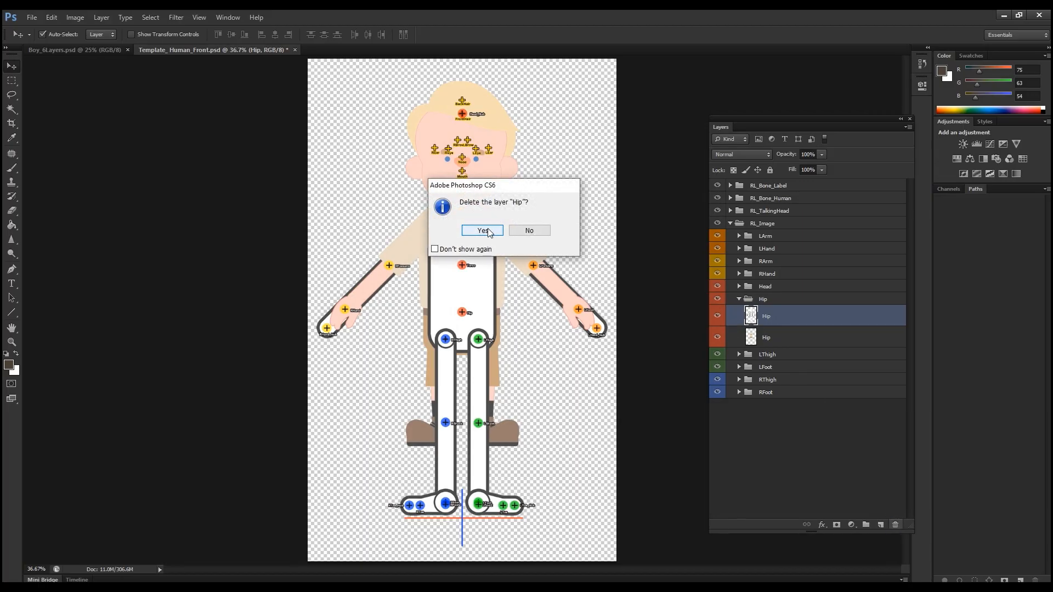
click(489, 230)
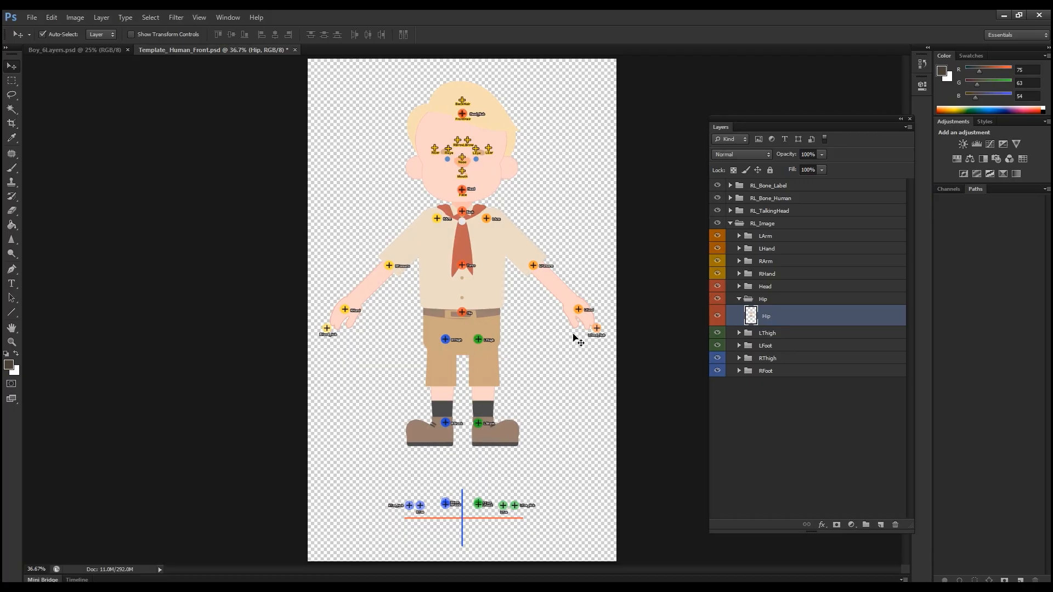
Step: Hide the RL_TalkingHead group
click(774, 211)
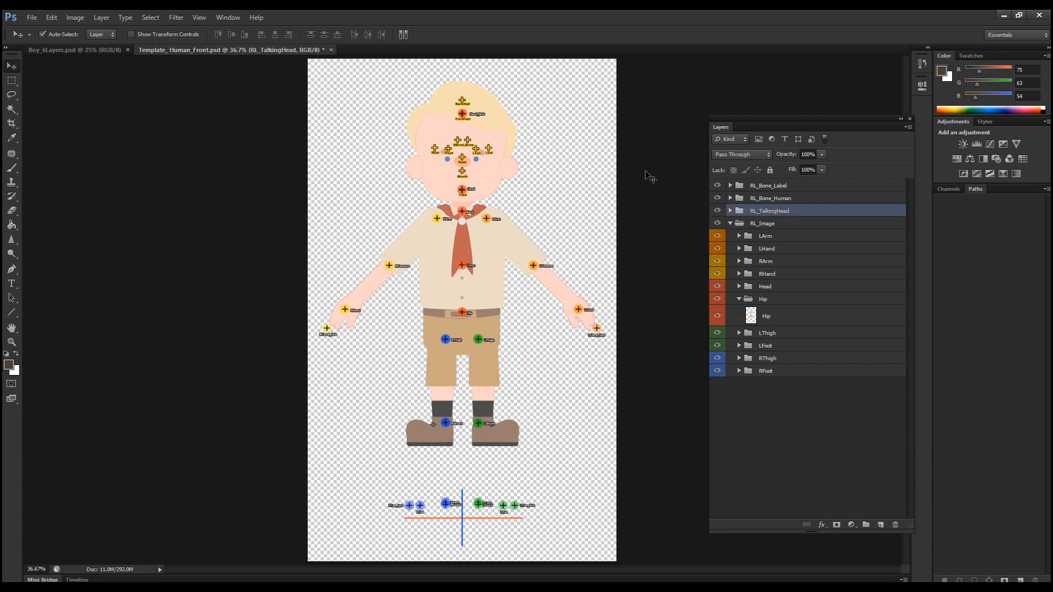
click(718, 211)
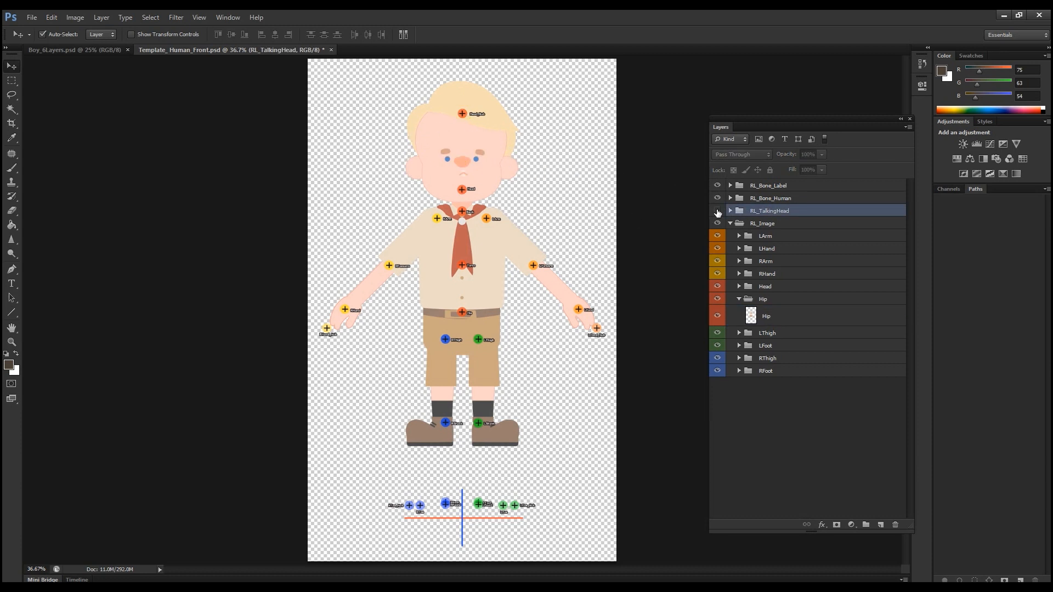
Step: Move the Head_Nub bone up about 3.7 cm into the hair and lower the Head bone slightly at the chin
scroll(453, 244, up, 6)
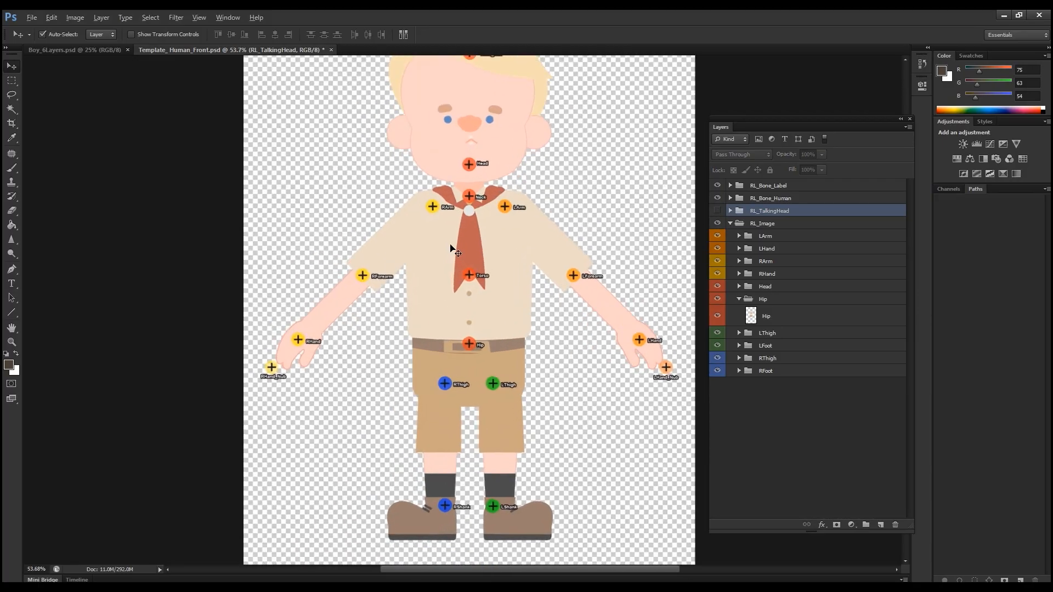
drag(499, 220, 424, 437)
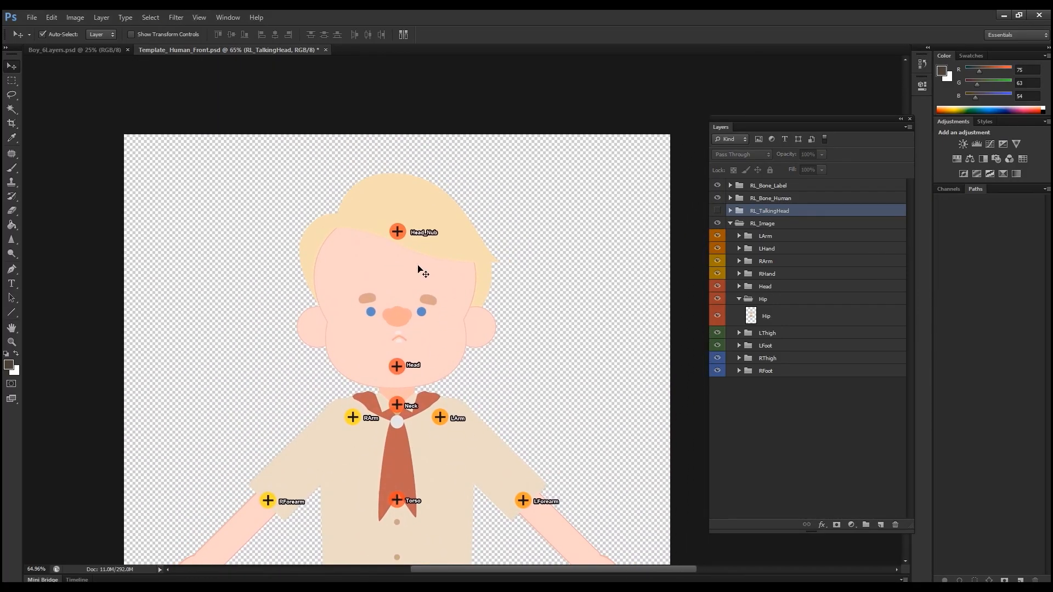
click(403, 236)
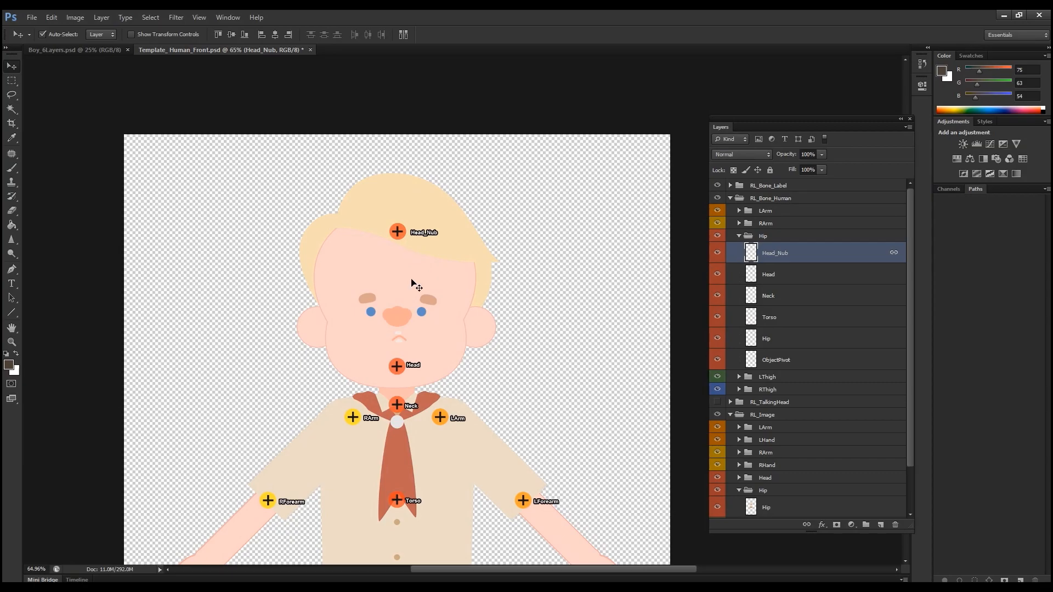
scroll(406, 252, down, 3)
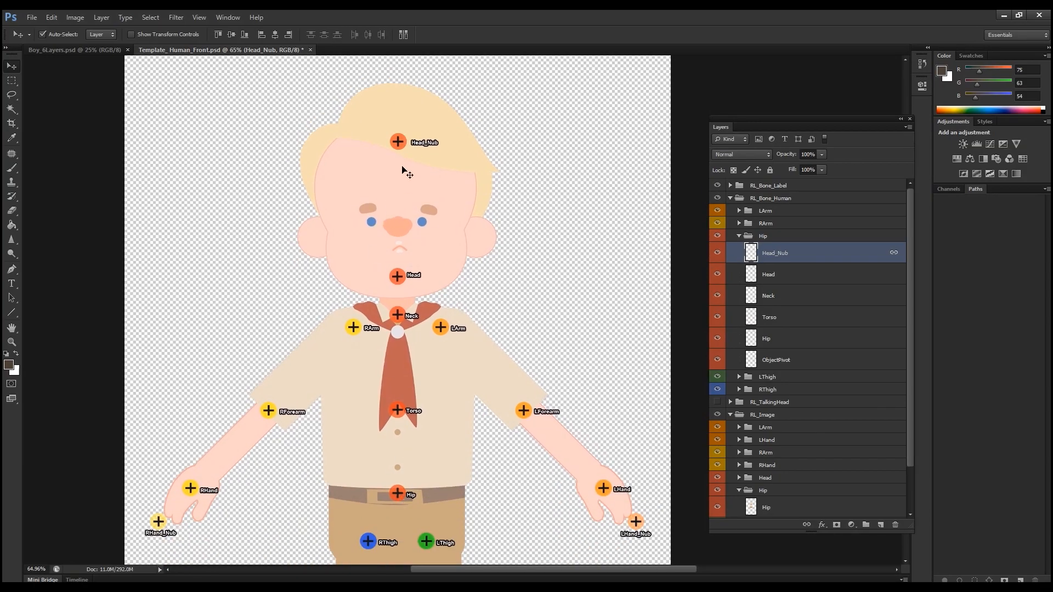
drag(405, 149, 405, 111)
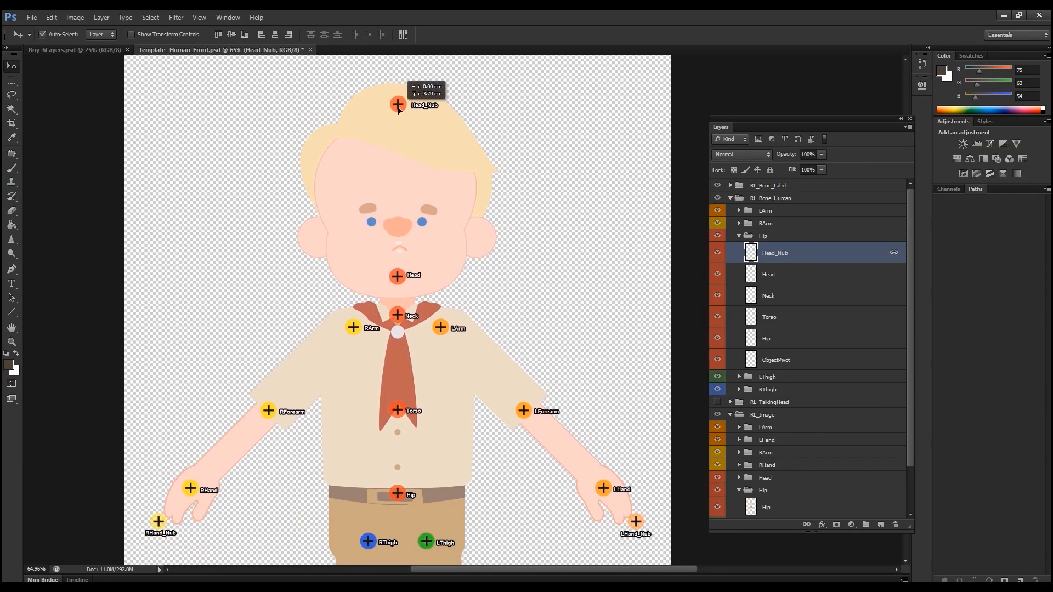
drag(407, 279, 403, 284)
Step: Lower the Neck bone slightly, the Hip bone to below the belt, and the Torso bone about 4.5 cm toward the lower shirt
click(402, 323)
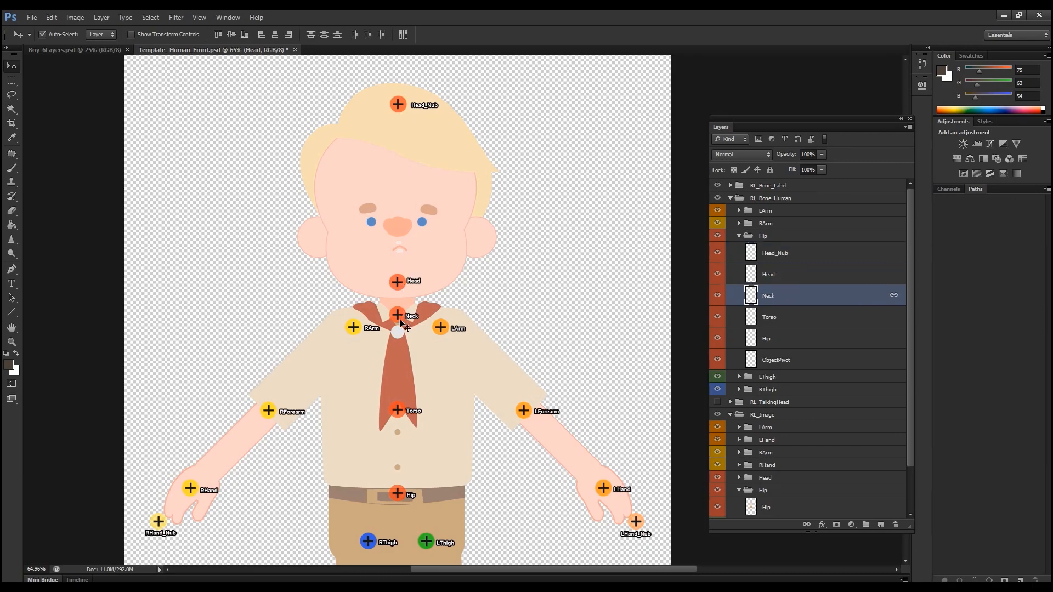
drag(400, 319, 400, 323)
drag(390, 406, 391, 295)
drag(404, 388, 403, 416)
drag(405, 305, 405, 352)
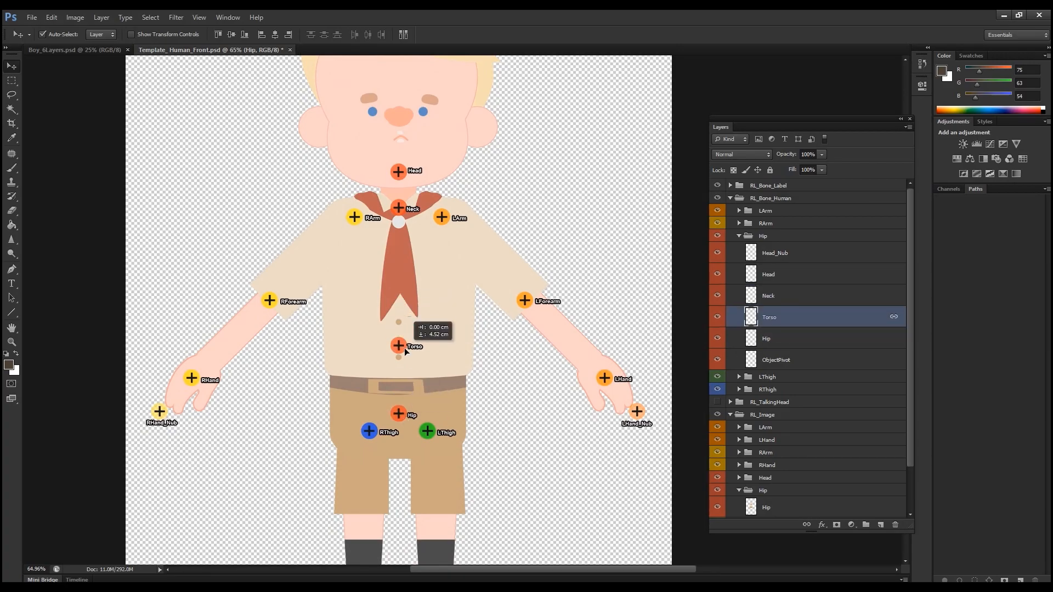
Step: Align the LArm, LForearm, LHand and LHand_Nub bones with the boy's left shoulder, elbow, wrist and fingertips
scroll(446, 323, right, 1)
scroll(445, 323, up, 1)
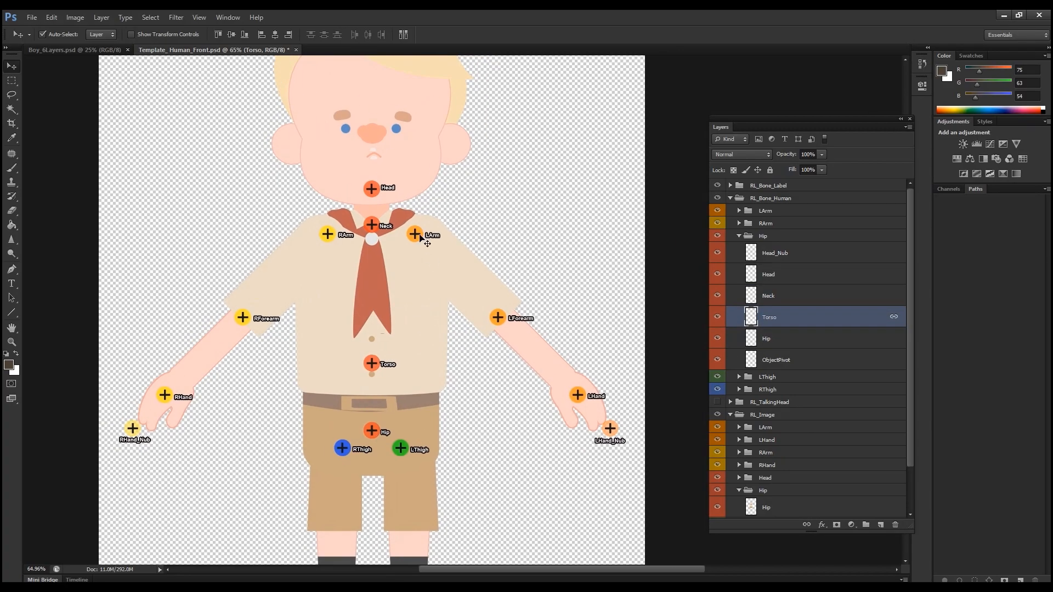
click(419, 238)
drag(420, 238, 432, 235)
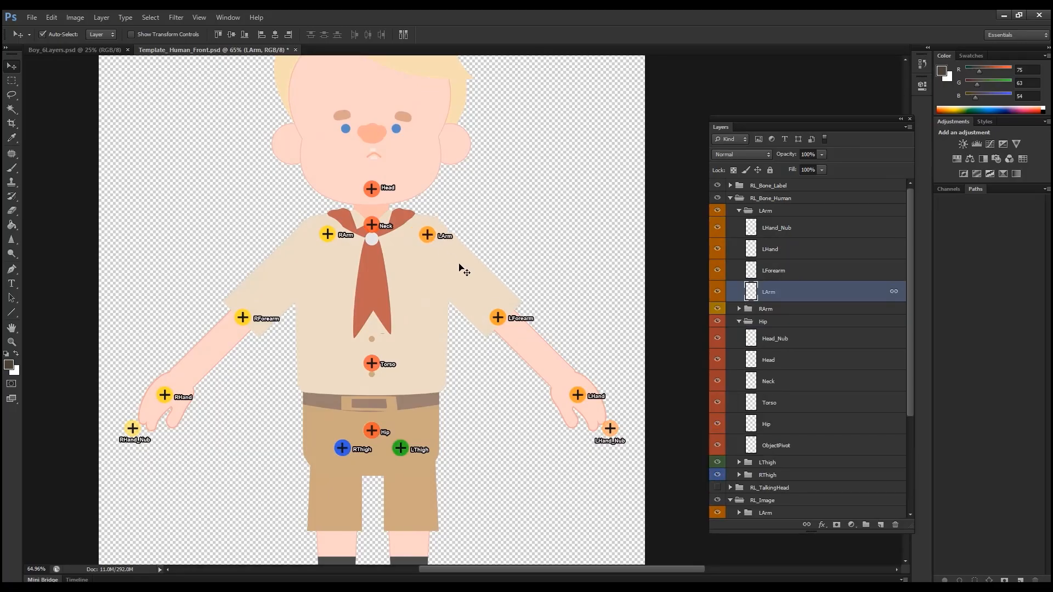
drag(500, 320, 501, 316)
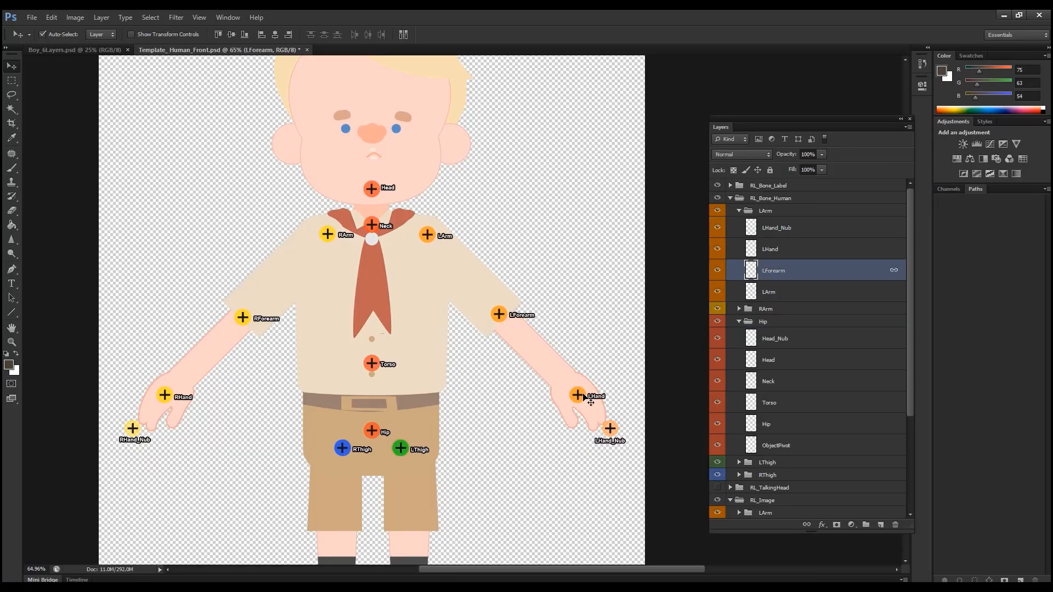
drag(581, 401, 561, 377)
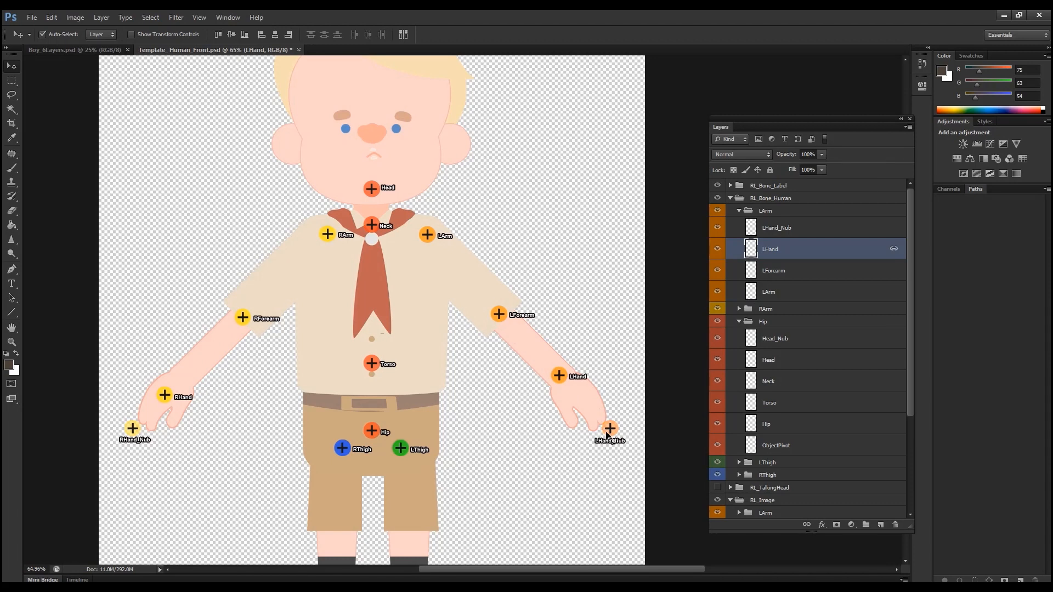
click(613, 433)
drag(613, 435, 599, 424)
Step: Align the RArm, RForearm, RHand and RHand_Nub bones with the boy's right shoulder, elbow, wrist and fingertips
drag(348, 275, 373, 255)
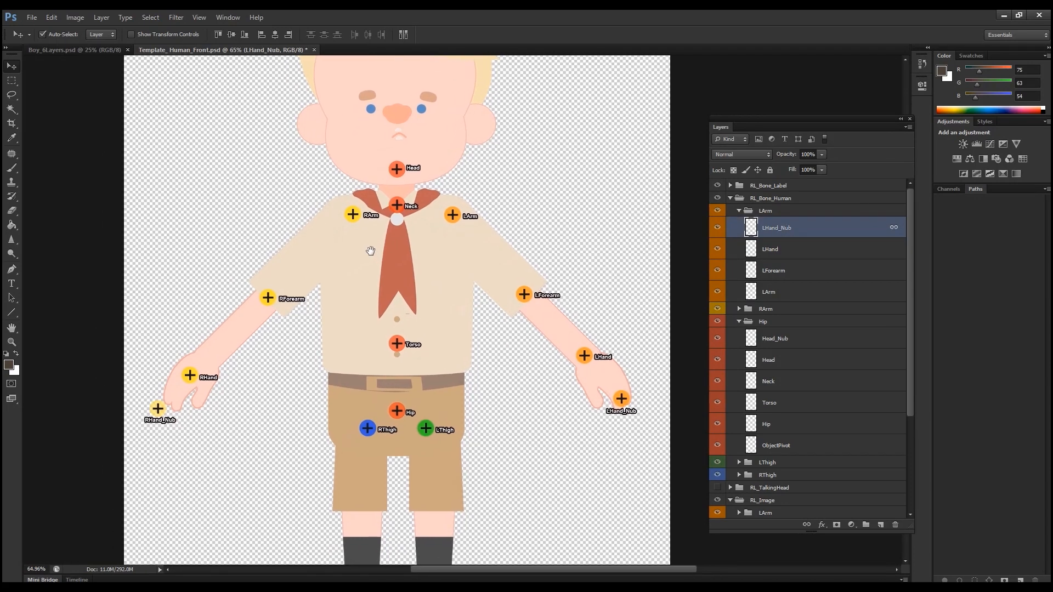
drag(356, 218, 349, 220)
drag(271, 305, 276, 302)
click(196, 379)
drag(196, 379, 214, 363)
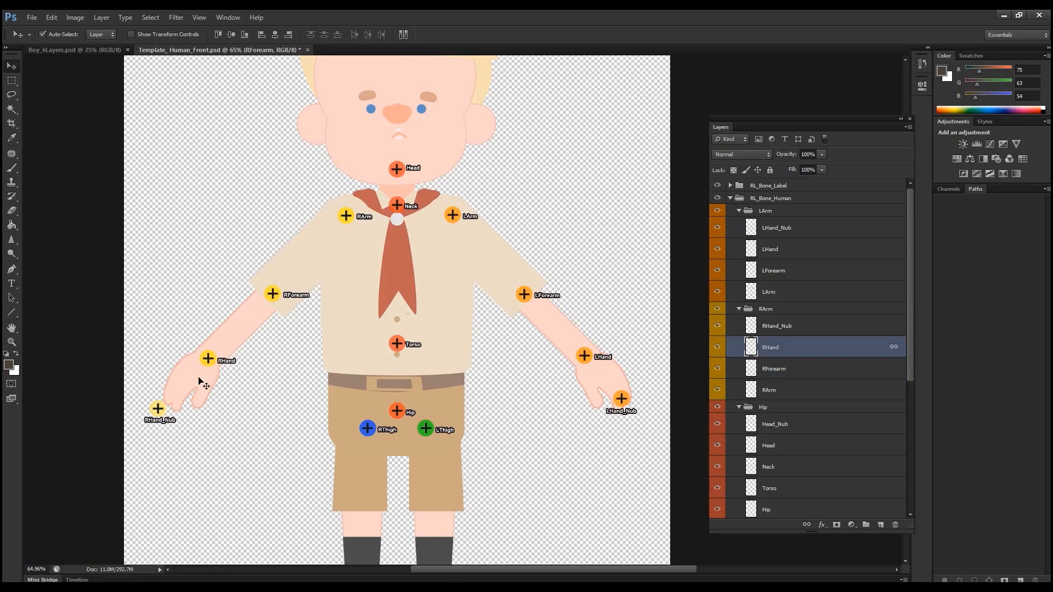
drag(159, 411, 172, 405)
Step: Shift the LThigh bone outward over the leg and lower the fill of the boy's Hip image layer to about 47%
mouse_move(442, 439)
mouse_down()
mouse_move(435, 320)
mouse_move(410, 221)
mouse_up()
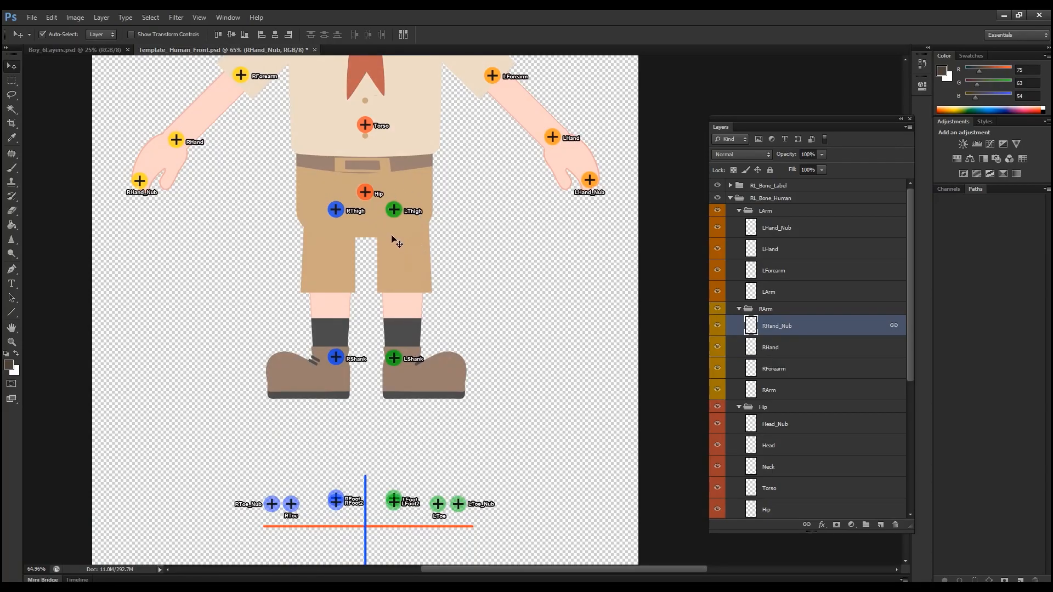
drag(396, 214, 403, 217)
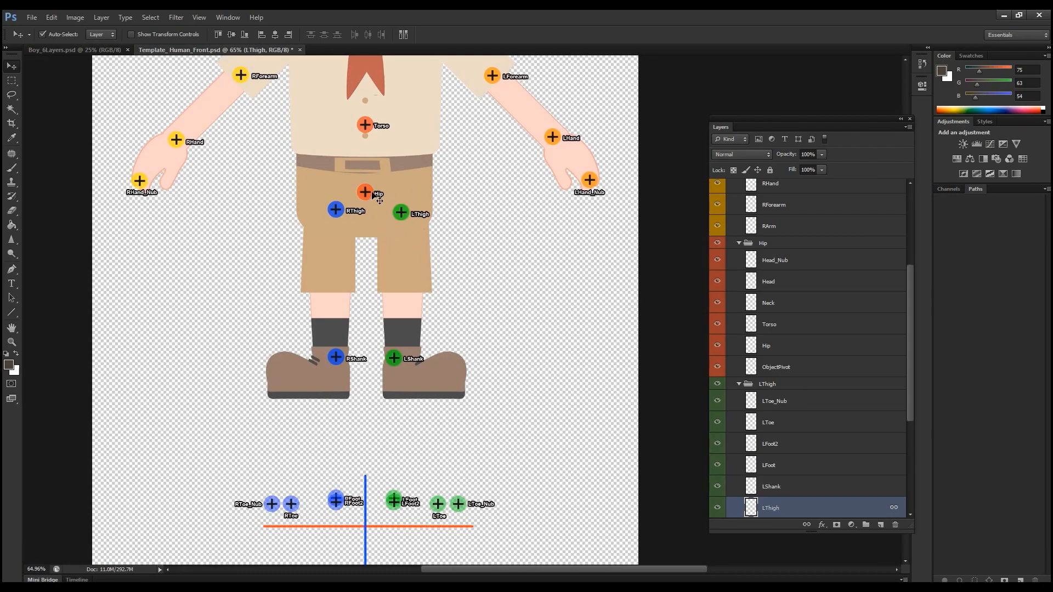
click(414, 147)
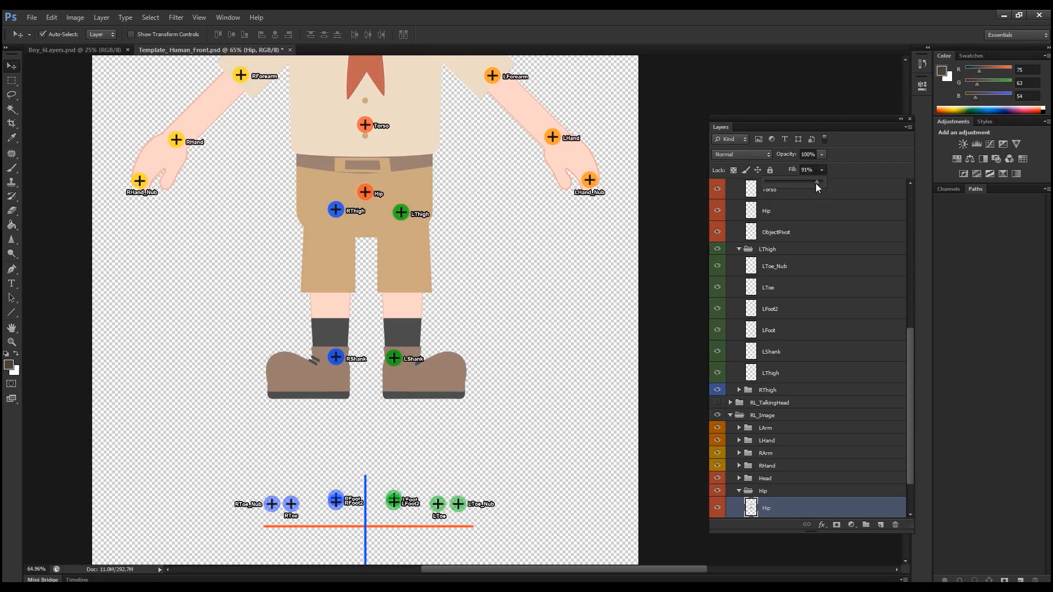
drag(804, 182, 793, 180)
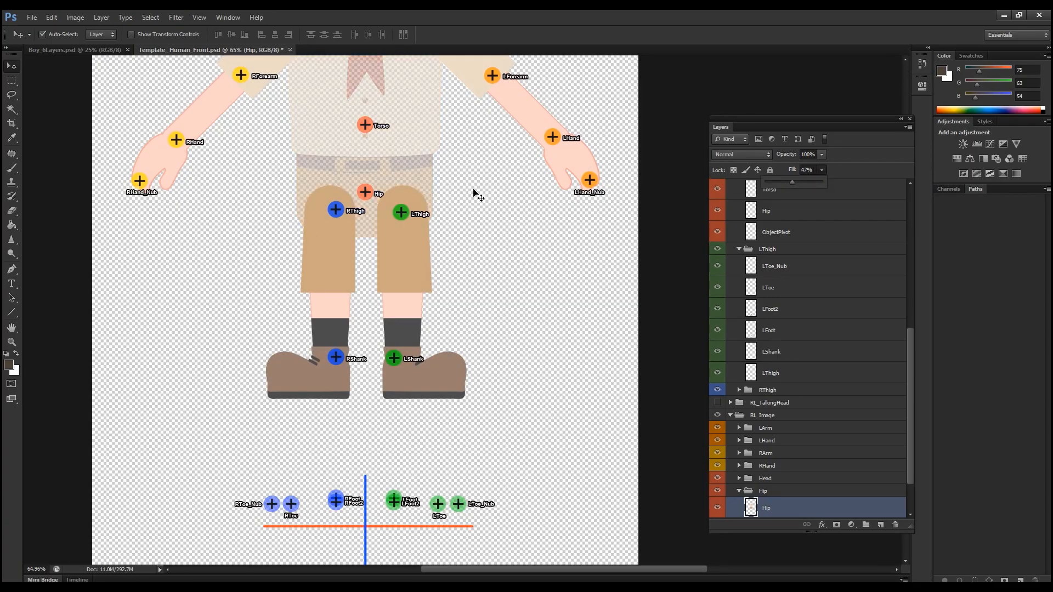
Step: Center the LThigh and RThigh bones in the rounded tops of the legs and raise the Hip bone slightly
click(406, 218)
drag(405, 216, 406, 204)
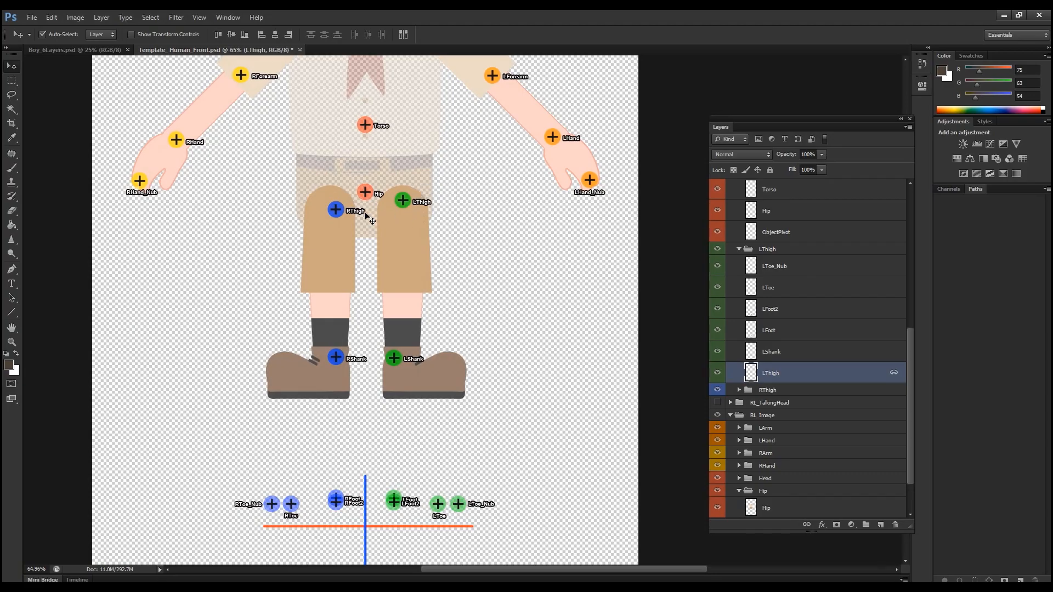
mouse_move(341, 216)
mouse_down()
mouse_move(333, 206)
mouse_move(370, 193)
mouse_up()
Step: Restore the fill of the boy's Hip image layer to 100%
click(422, 155)
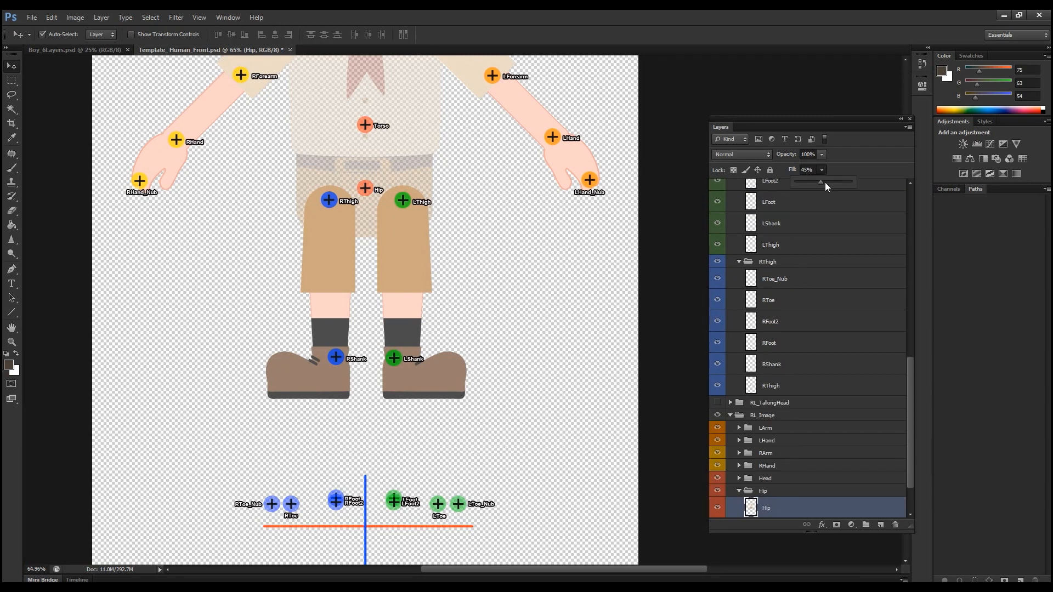
drag(825, 182, 879, 192)
Step: Move the LShank and RShank bones up to the knees, just above the hem of the shorts
drag(499, 311, 493, 202)
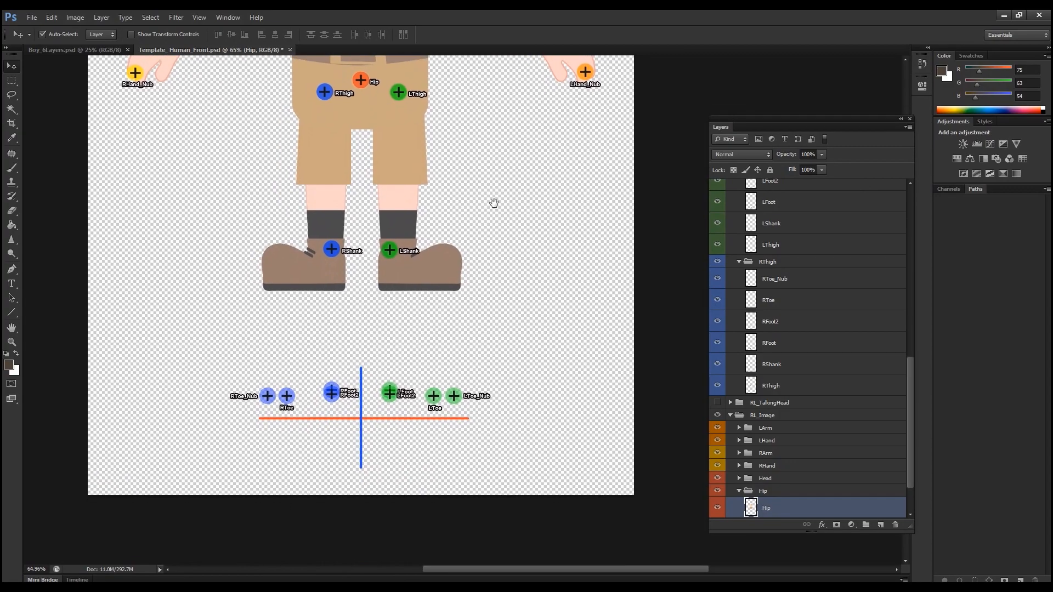
drag(391, 253, 406, 173)
drag(330, 248, 321, 176)
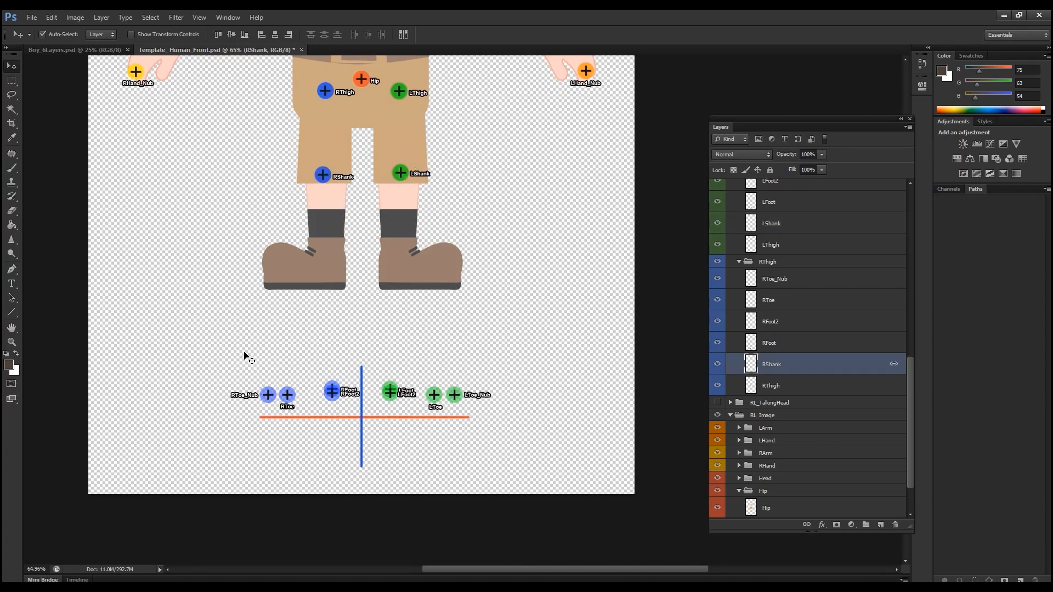
Step: Move all the foot and toe bones together with the object pivot straight up onto the boy's shoes
drag(203, 353, 517, 461)
drag(390, 396, 390, 268)
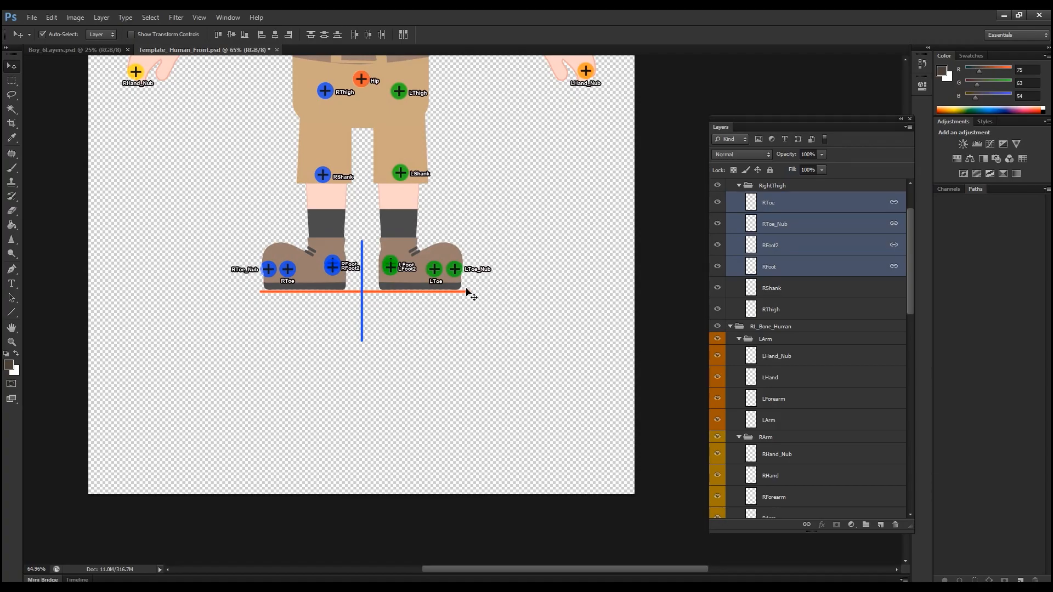
Step: Move the RFoot and RFoot2 bones and the LFoot and LFoot2 bones up to the centers of the ankles
drag(397, 260, 406, 299)
scroll(430, 303, up, 3)
scroll(432, 305, up, 2)
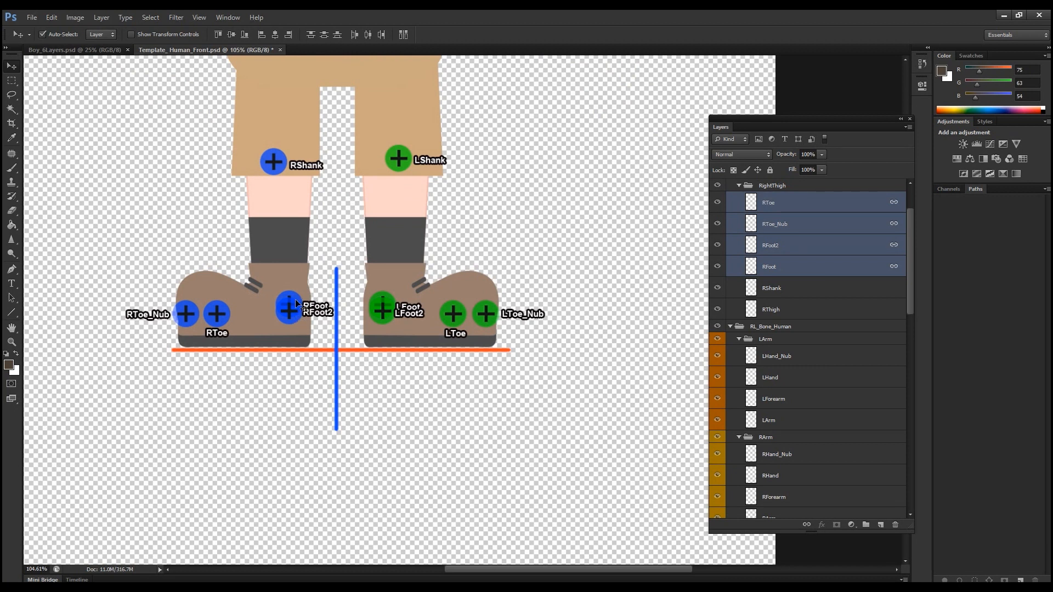
drag(300, 321, 285, 283)
key(ctrl+z)
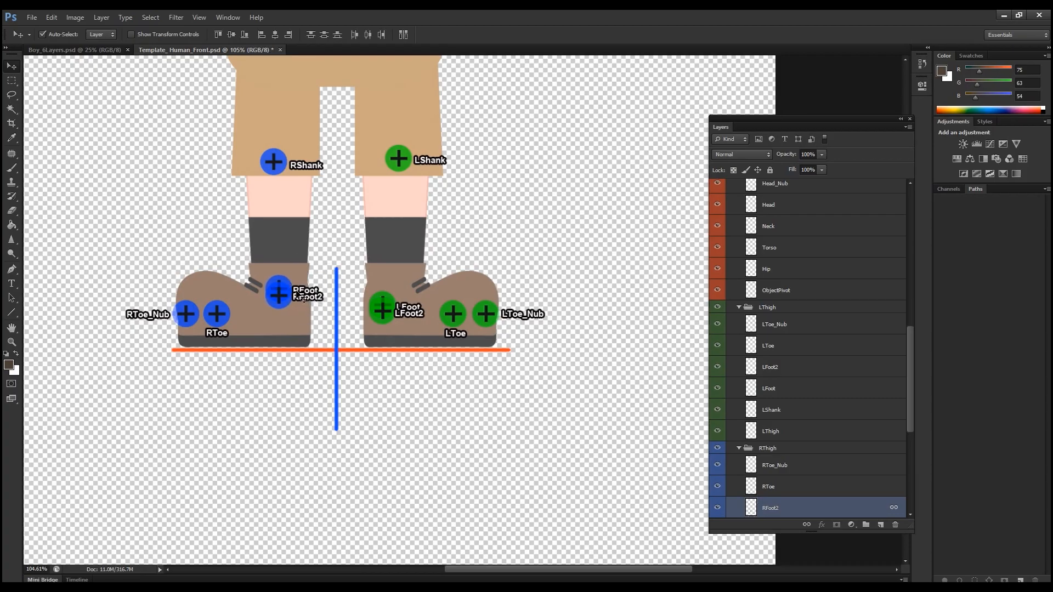
click(389, 300)
shift+click(387, 322)
drag(387, 322, 395, 310)
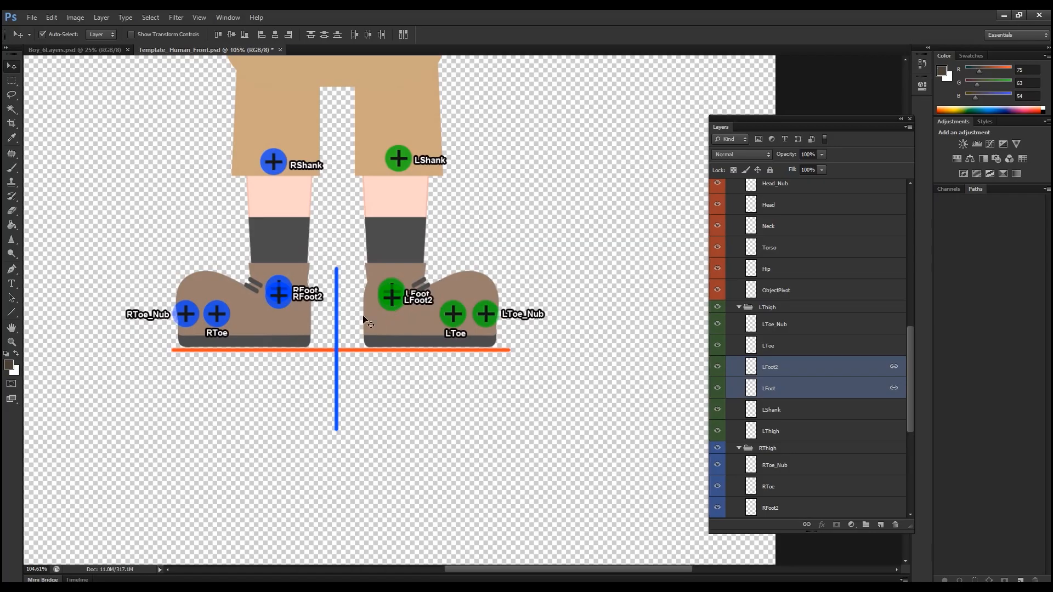
Step: Adjust the toe bones on both feet, placing them lower in the shoes near the soles
click(222, 328)
mouse_move(222, 328)
mouse_down()
mouse_move(232, 330)
mouse_move(197, 328)
mouse_move(237, 331)
mouse_up()
mouse_move(472, 319)
mouse_down()
mouse_move(466, 327)
mouse_move(482, 332)
mouse_up()
click(488, 324)
Step: Save the finished template as a new Photoshop file named PSDActor.psd, keeping layers and Maximize Compatibility enabled
scroll(504, 252, down, 7)
drag(464, 207, 466, 410)
scroll(445, 323, down, 2)
drag(447, 323, 450, 338)
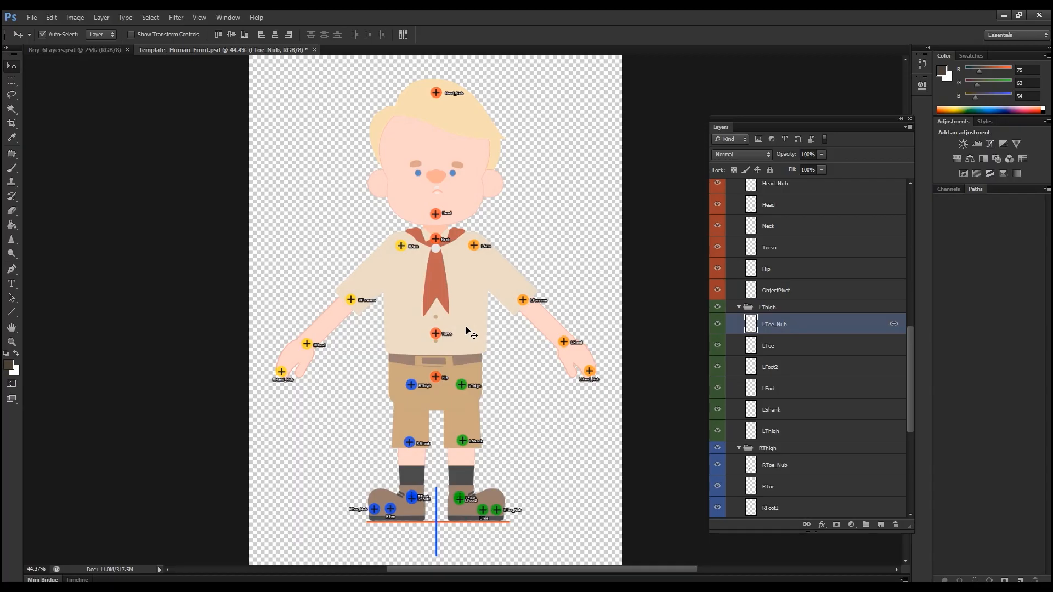
click(34, 17)
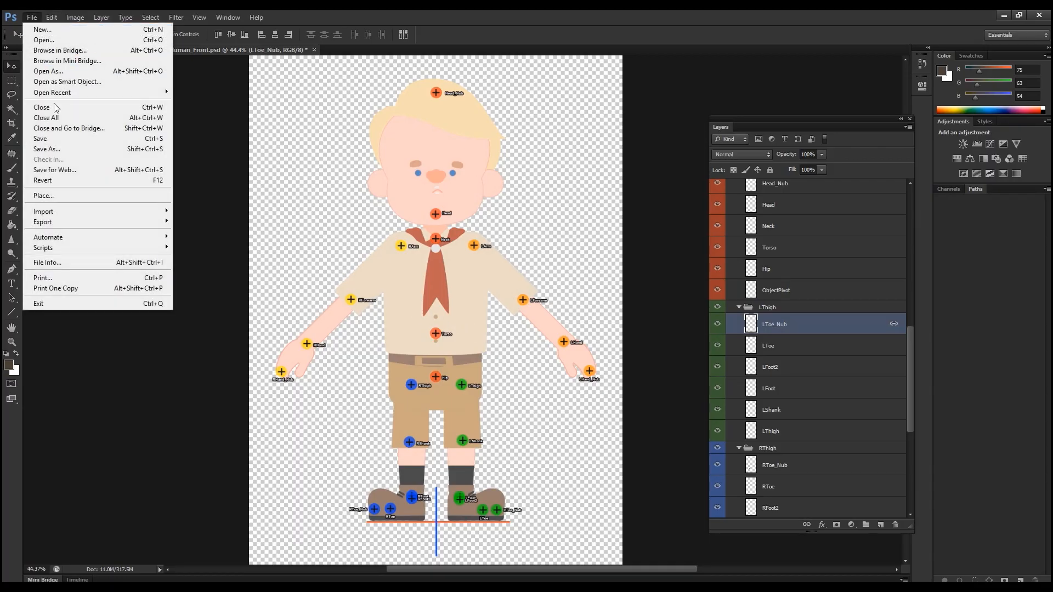
click(61, 148)
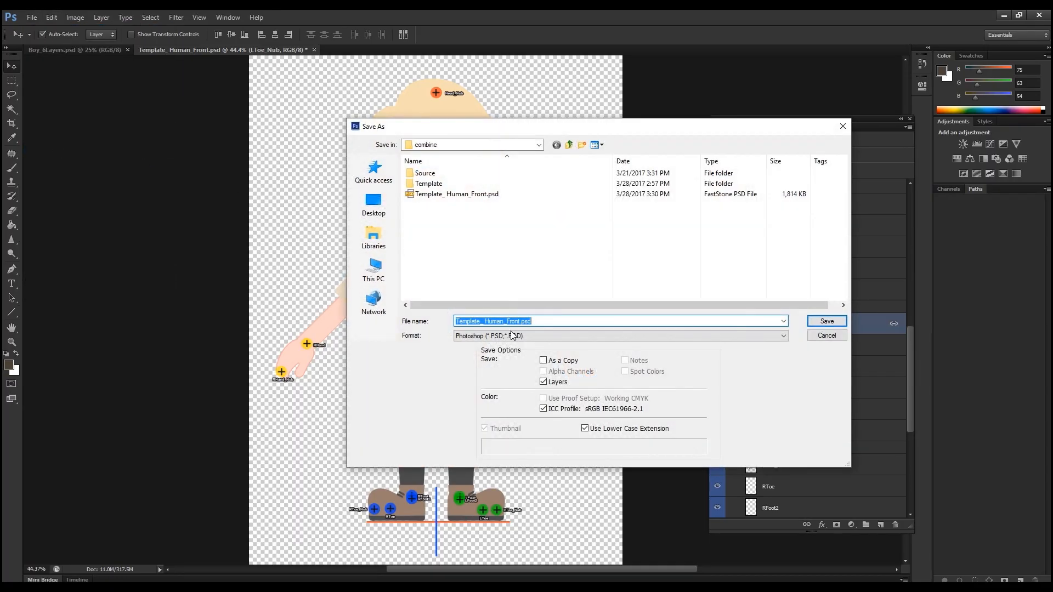
drag(521, 322, 418, 324)
text(PSDActor)
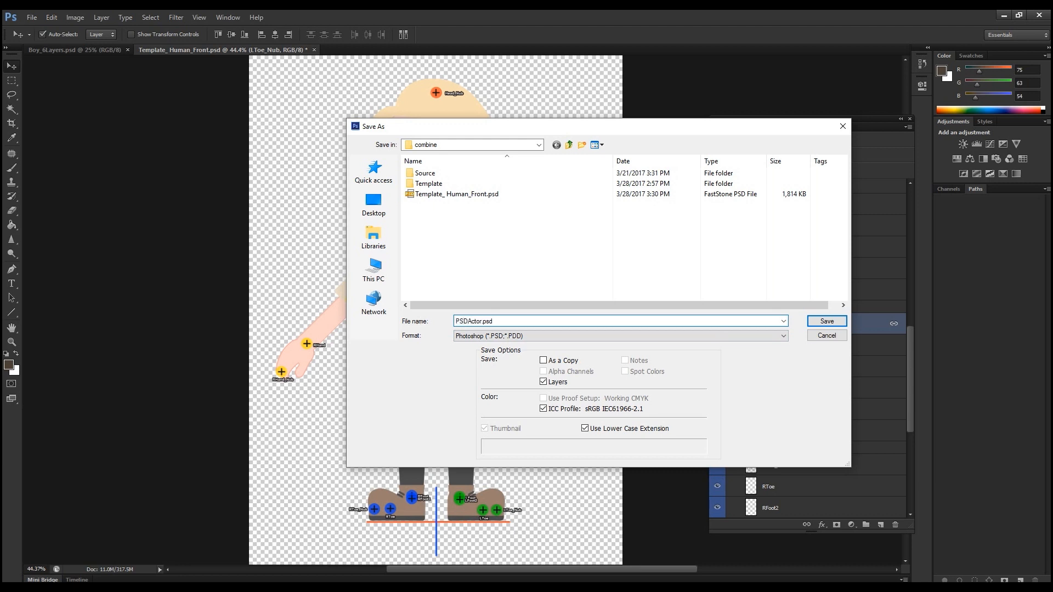
key(Return)
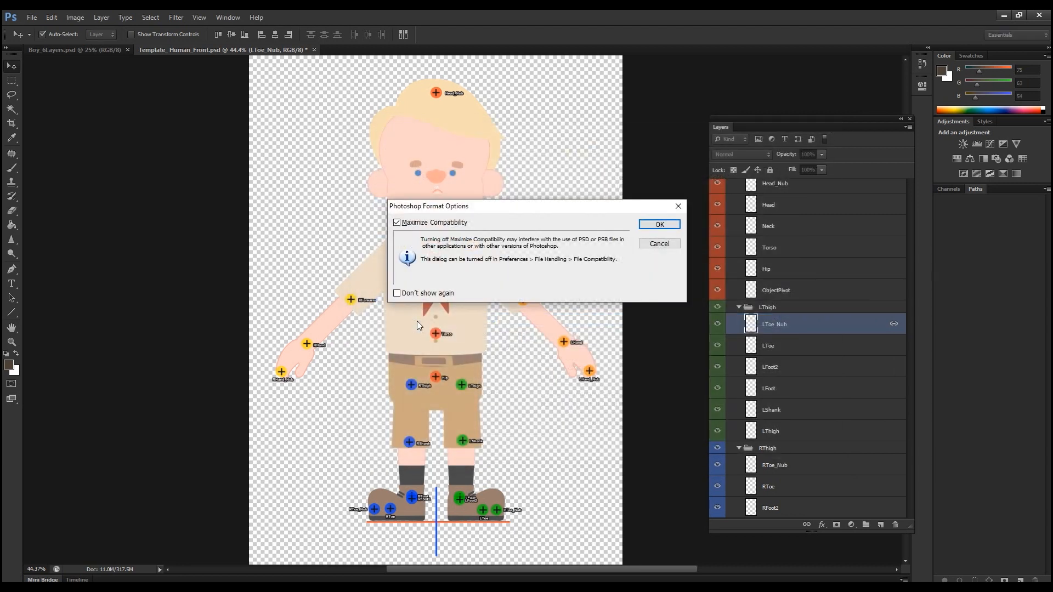
click(659, 225)
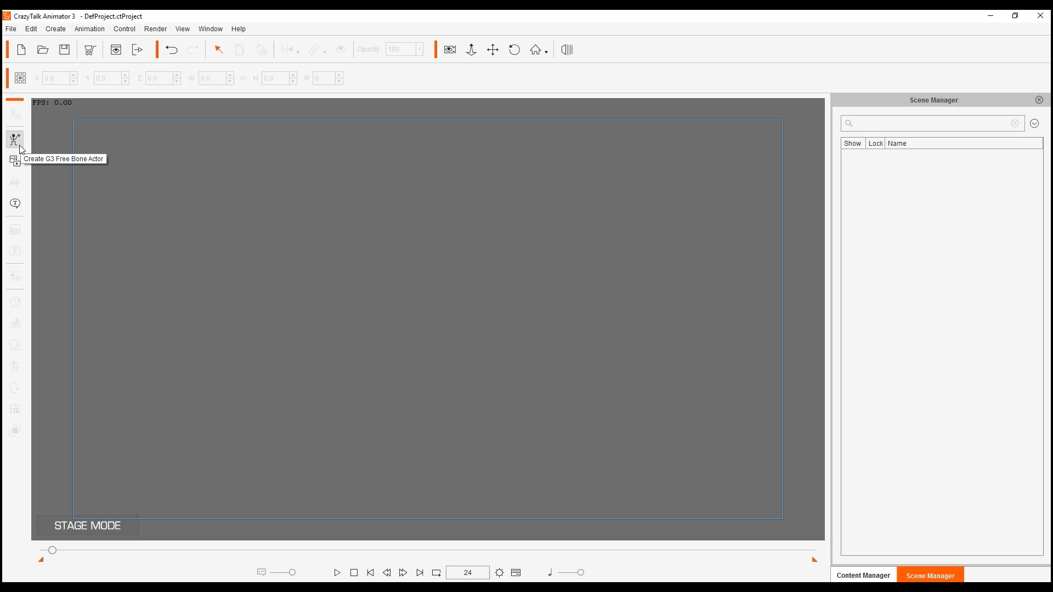
Step: Switch to CrazyTalk Animator 3 and create a G3 free bone actor from PSDActor.psd in the combine folder
click(21, 148)
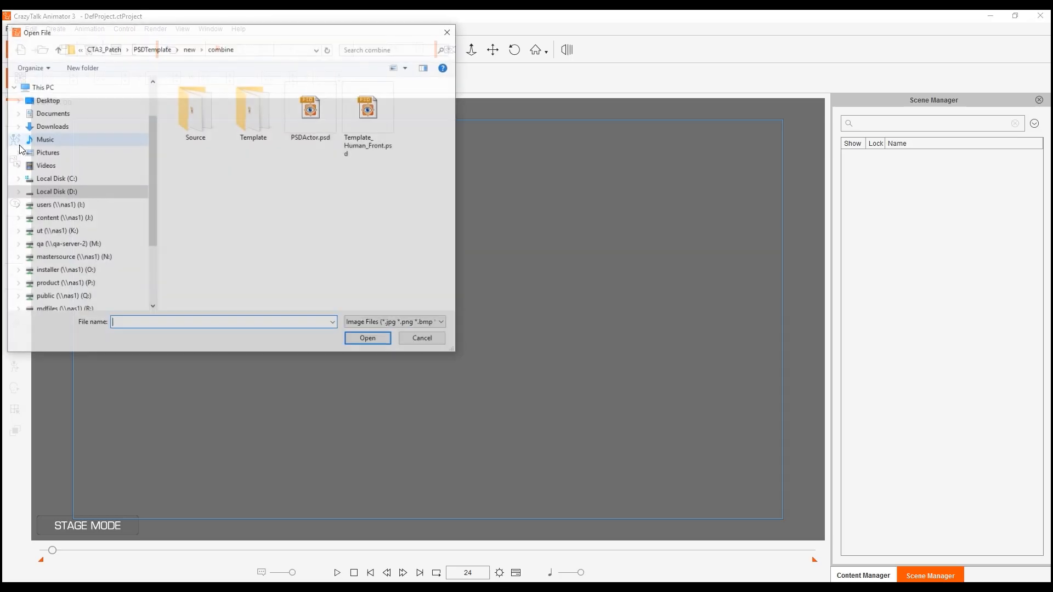
click(313, 131)
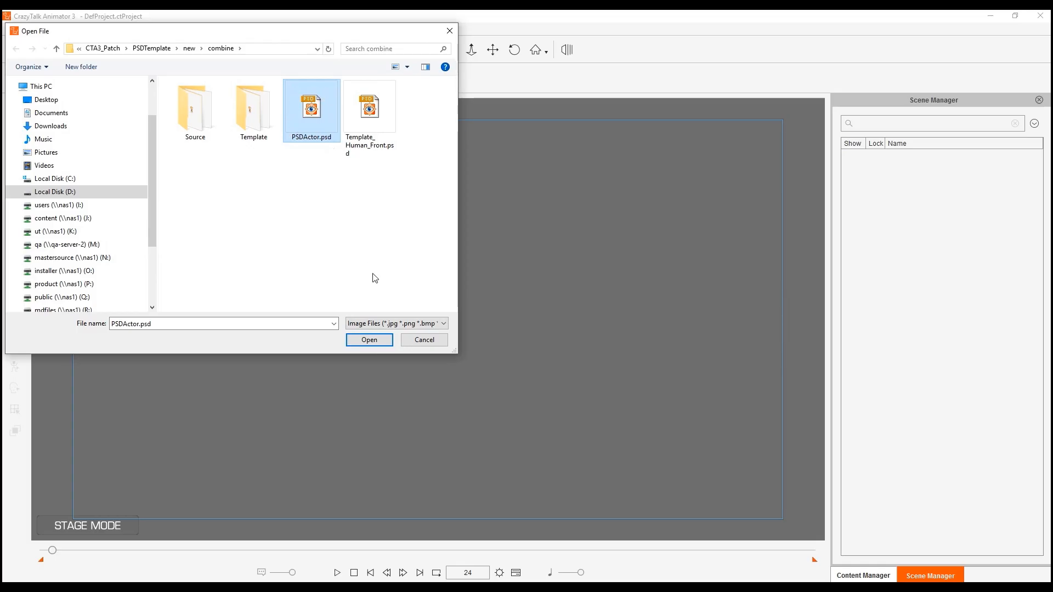
click(384, 342)
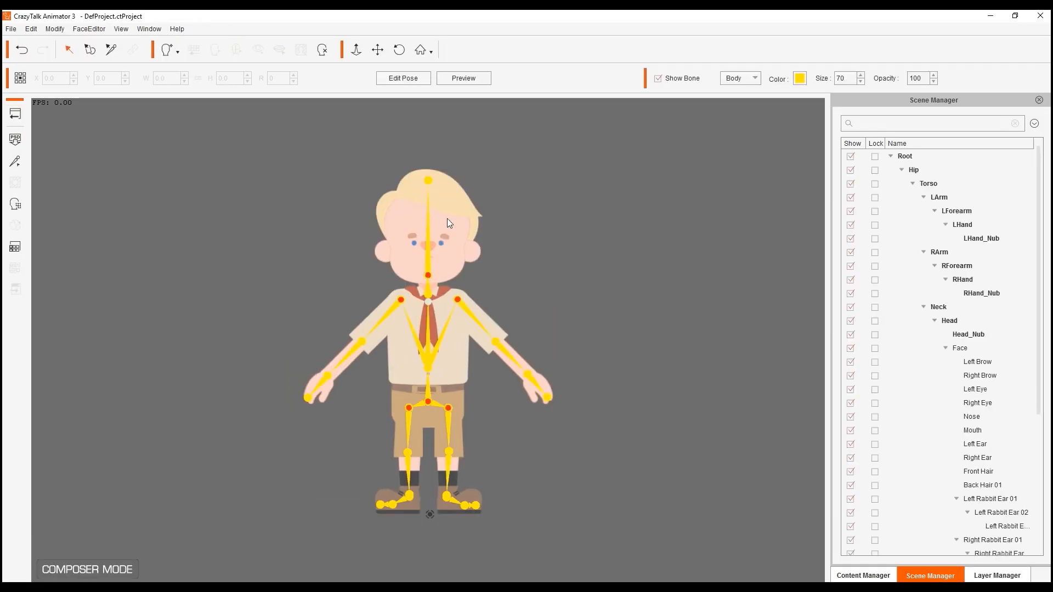
Step: Preview the boy's bone rig and pose the arms, placing the left hand at the waist and raising the right hand outward
click(480, 78)
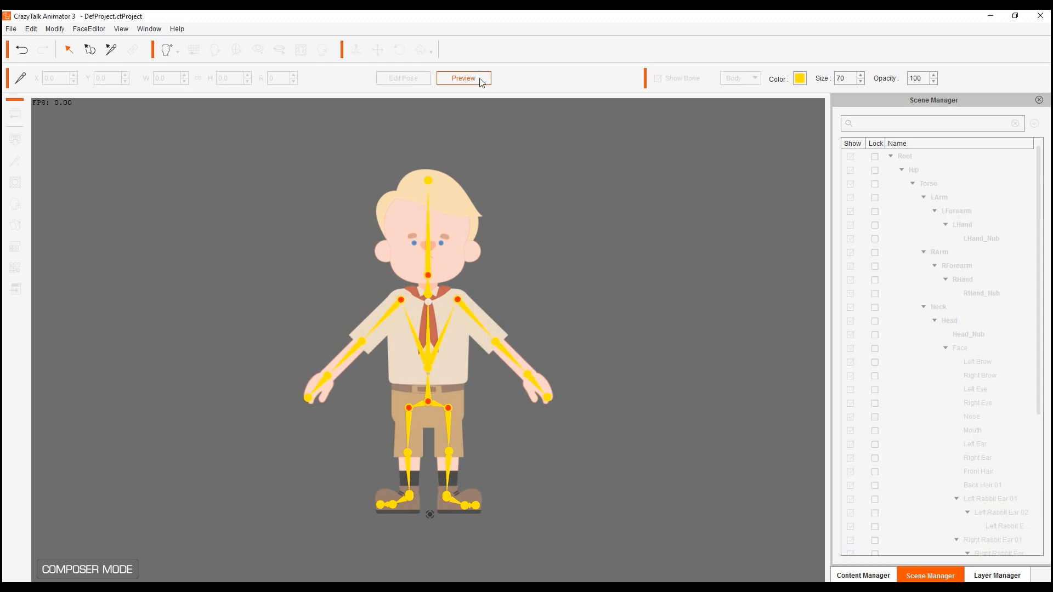
scroll(599, 333, up, 2)
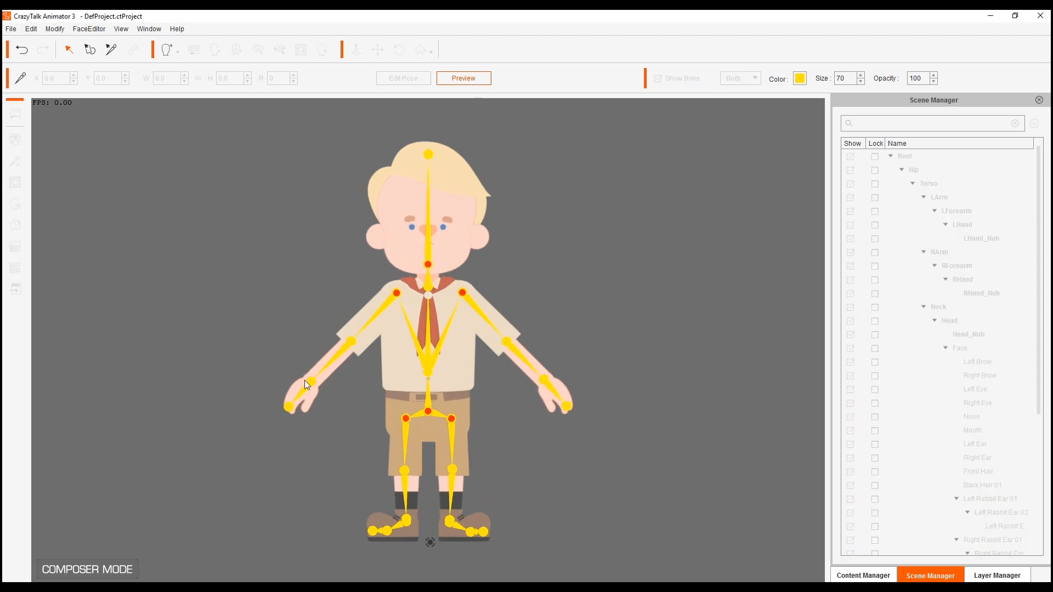
drag(545, 390, 431, 360)
drag(308, 388, 275, 253)
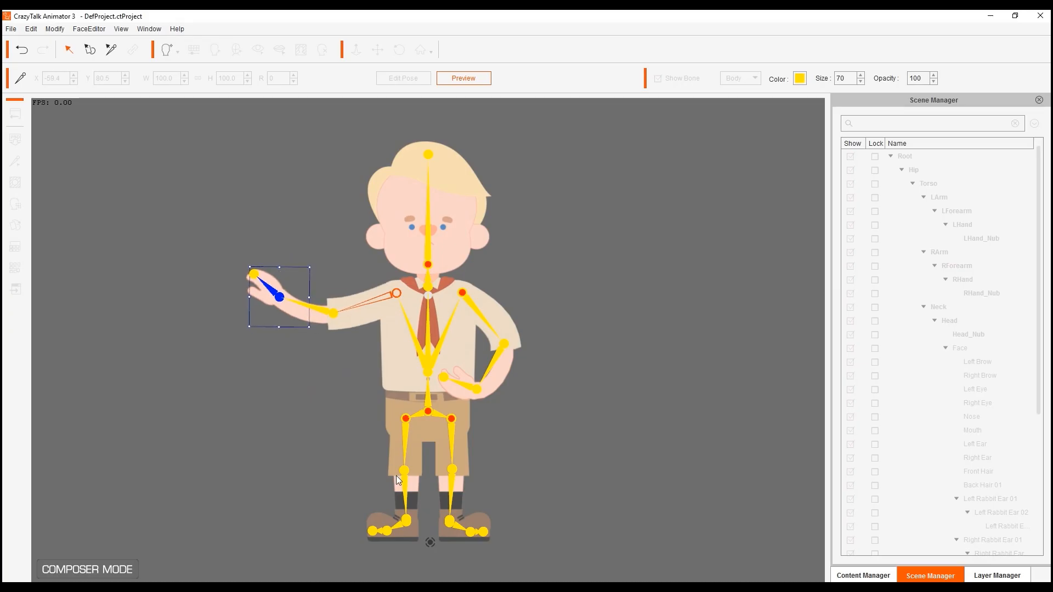
Step: Raise both feet outward so the boy's knees bend into a wide squat
click(407, 515)
drag(407, 502, 377, 469)
click(451, 520)
drag(452, 521, 507, 481)
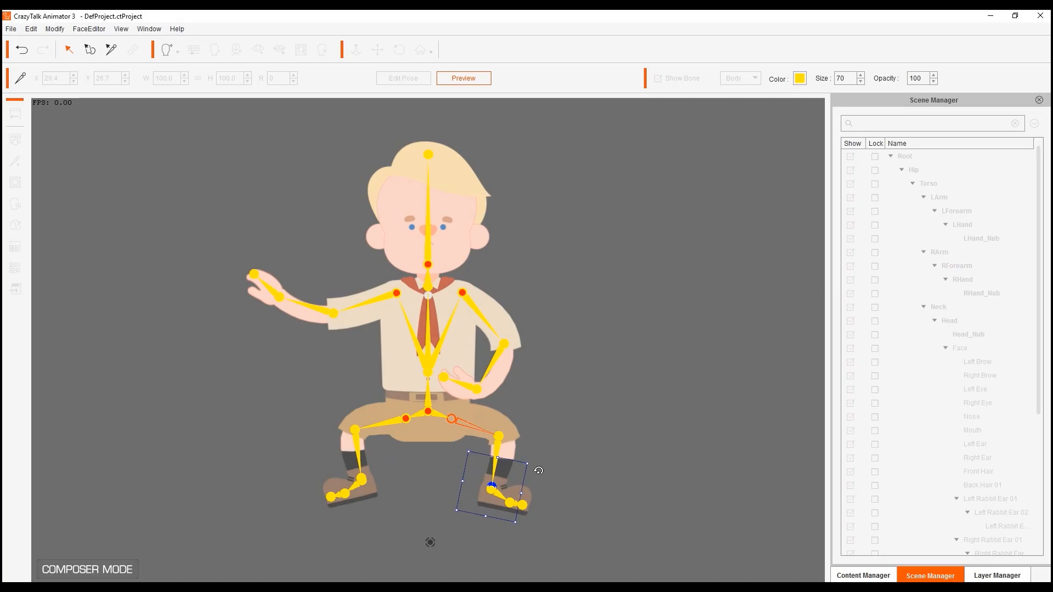
Step: Rotate the raised right hand slightly upward and adjust the left hand's angle at the waist
scroll(501, 333, up, 5)
drag(403, 323, 478, 361)
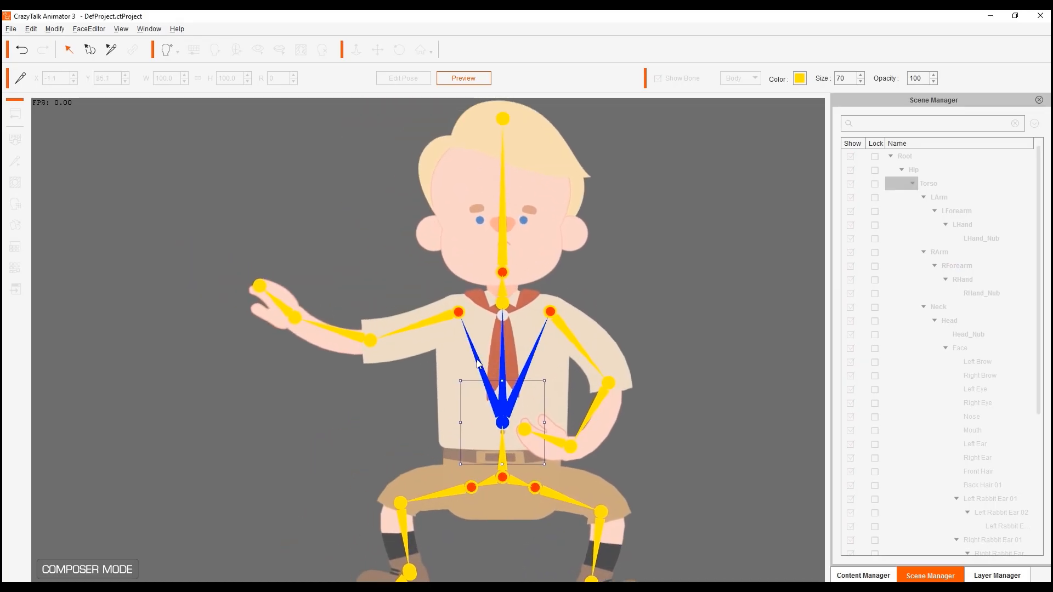
click(284, 311)
mouse_move(289, 262)
mouse_down()
mouse_move(262, 281)
mouse_move(305, 255)
mouse_up()
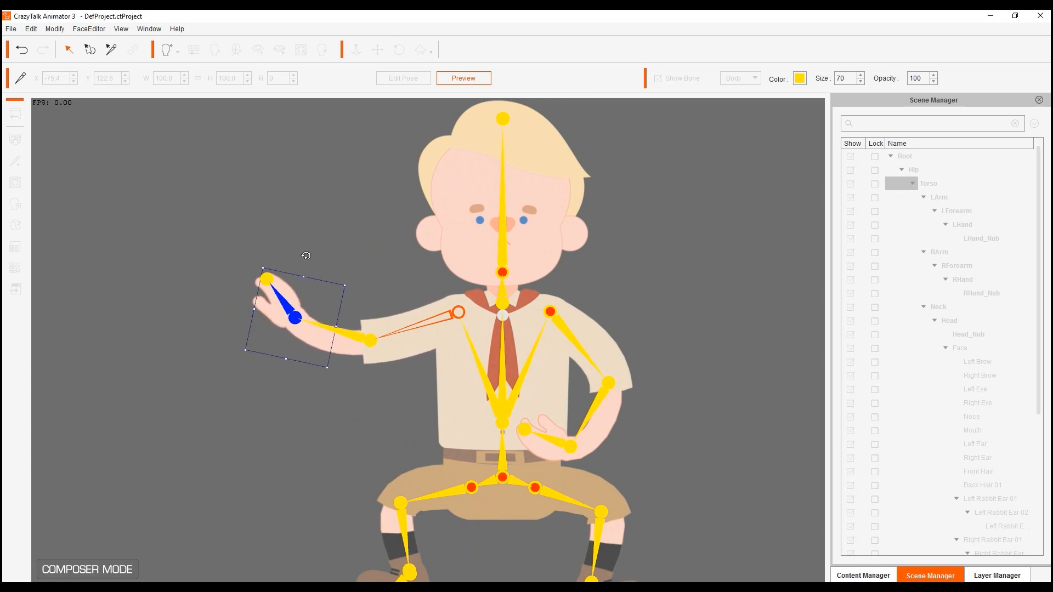
click(571, 447)
drag(548, 392, 520, 356)
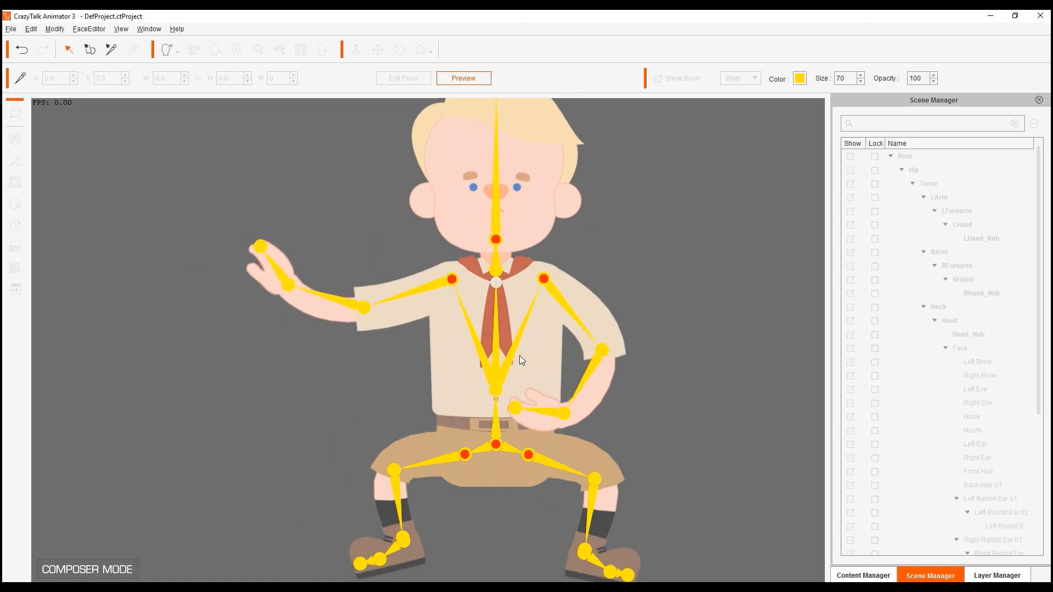
Step: Rotate the right and left feet at the ankles so the toes tilt further down, and frame the whole character
click(376, 461)
drag(429, 448, 421, 432)
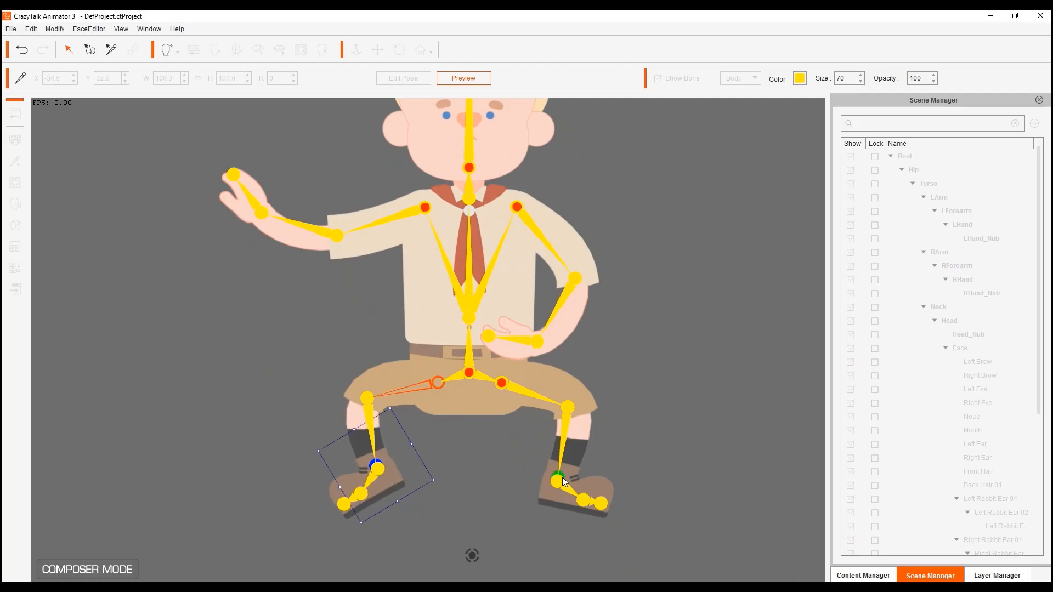
click(562, 477)
mouse_move(612, 451)
mouse_down()
mouse_move(625, 461)
mouse_move(620, 443)
mouse_up()
drag(512, 288, 524, 419)
drag(466, 327, 462, 385)
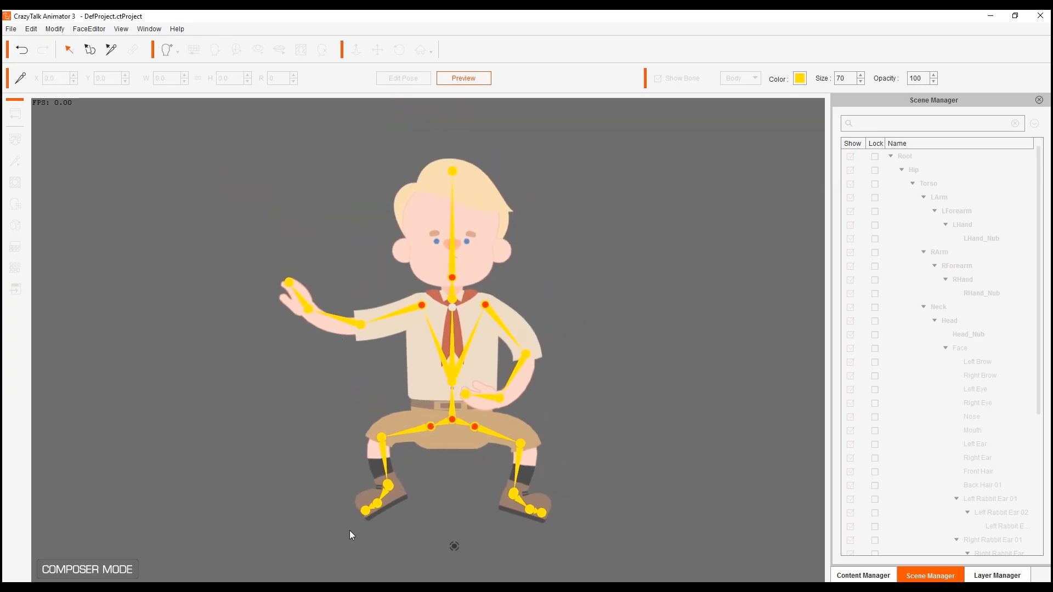